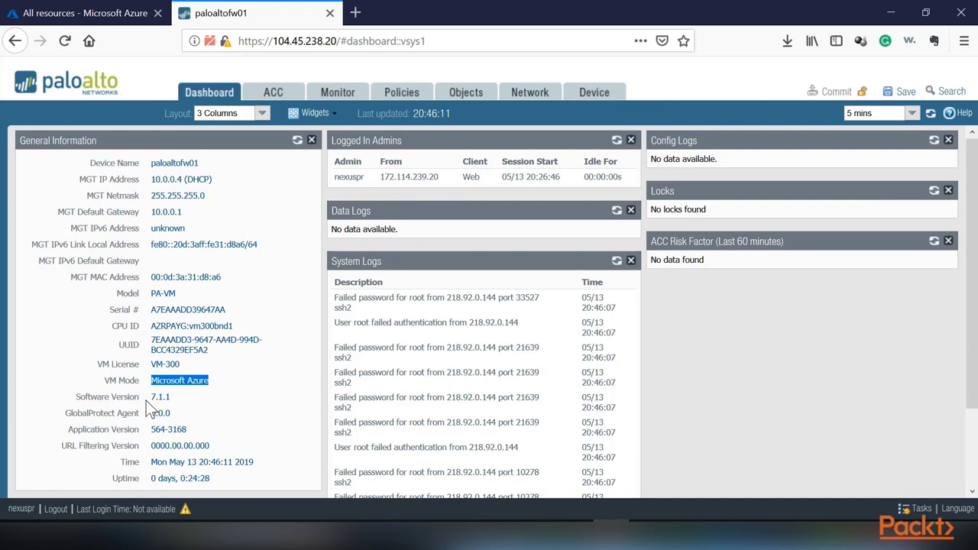
# Check the firewall's software version in General Information, and look through the releases available in the device's software list.
pyautogui.moveTo(150, 397); pyautogui.dragTo(170, 397)
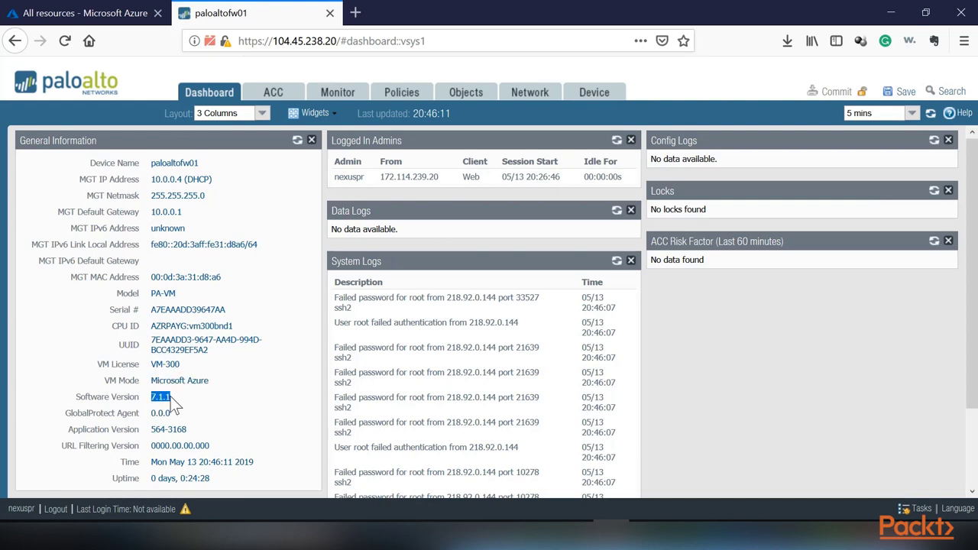
pyautogui.click(176, 398)
pyautogui.click(596, 93)
pyautogui.scroll(-1, 89, 389)
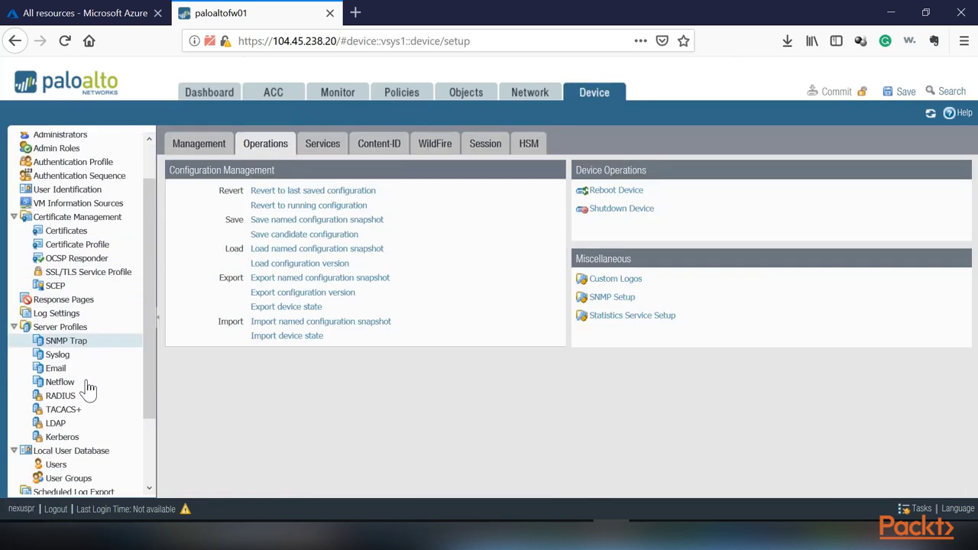
pyautogui.scroll(-2, 89, 389)
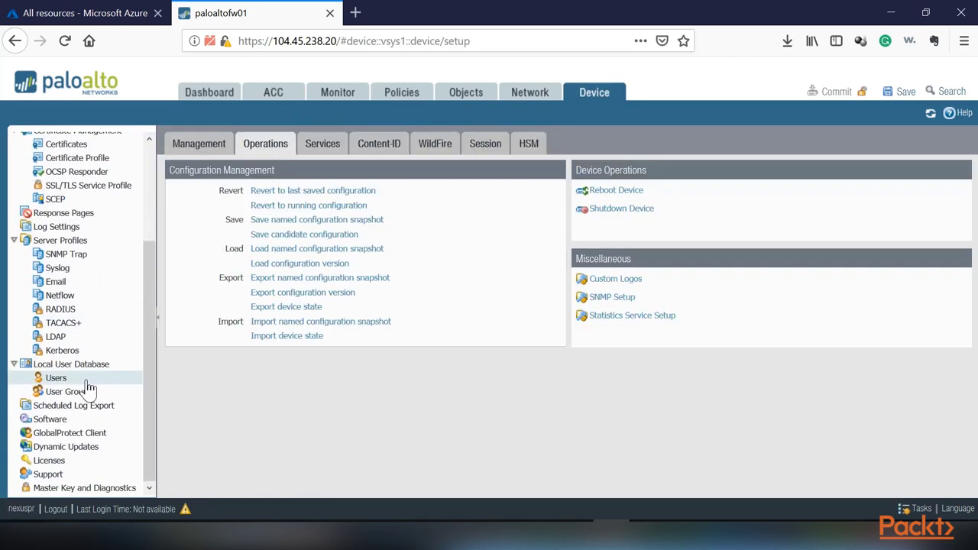
pyautogui.click(50, 424)
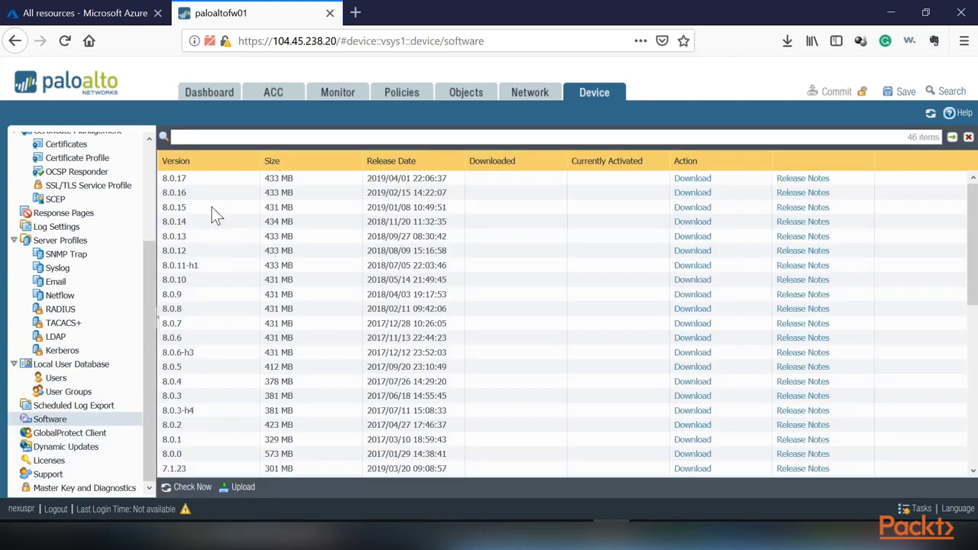
pyautogui.scroll(-3, 203, 444)
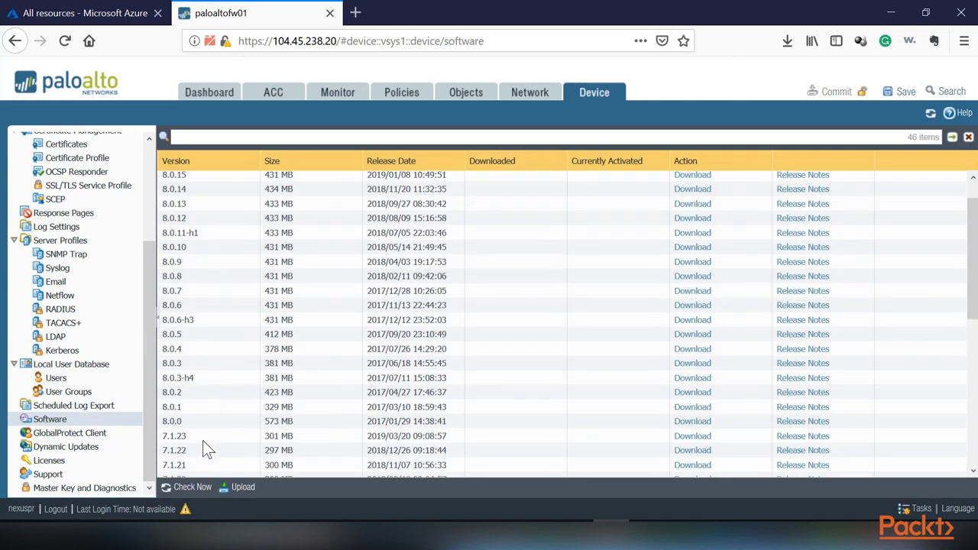
pyautogui.scroll(3, 202, 448)
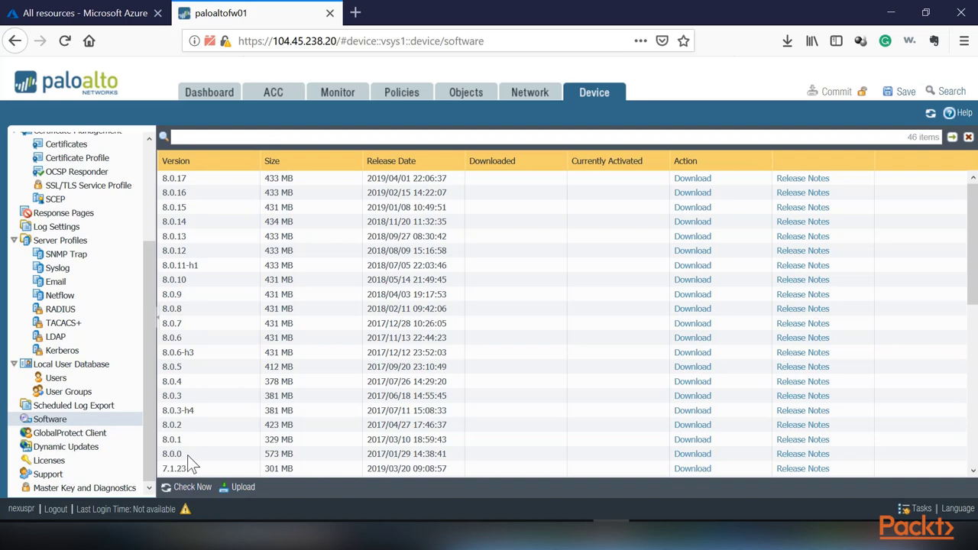
pyautogui.scroll(-7, 191, 464)
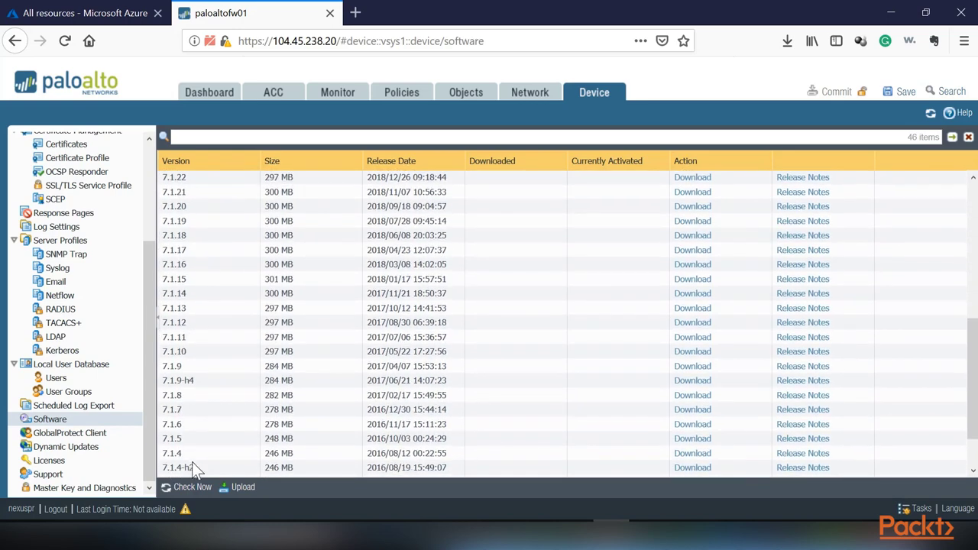
# Recheck the firewall's current software version in the dashboard's General Information.
pyautogui.click(208, 95)
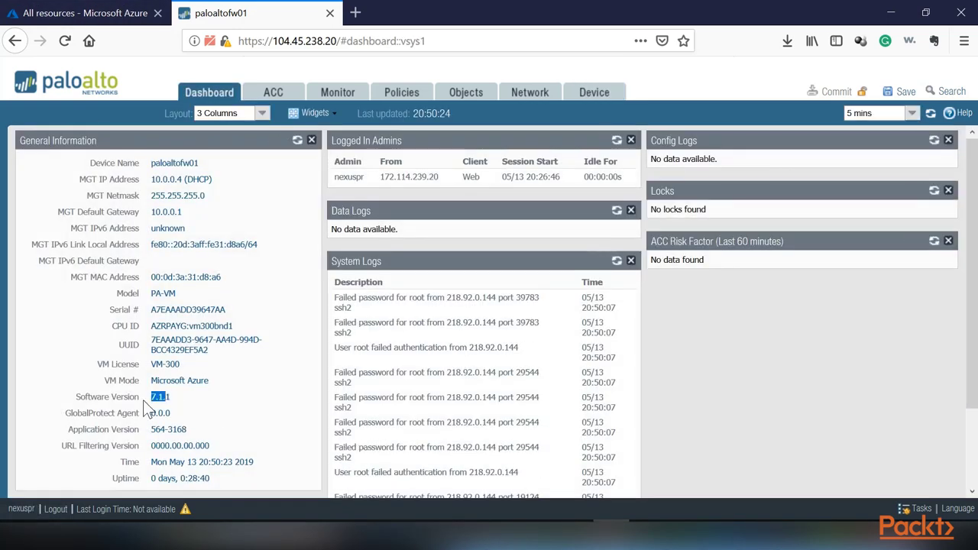
pyautogui.click(150, 397)
pyautogui.moveTo(171, 397); pyautogui.dragTo(150, 399)
pyautogui.doubleClick(171, 399)
# Download software version 7.1.23 from the device's software list.
pyautogui.click(595, 92)
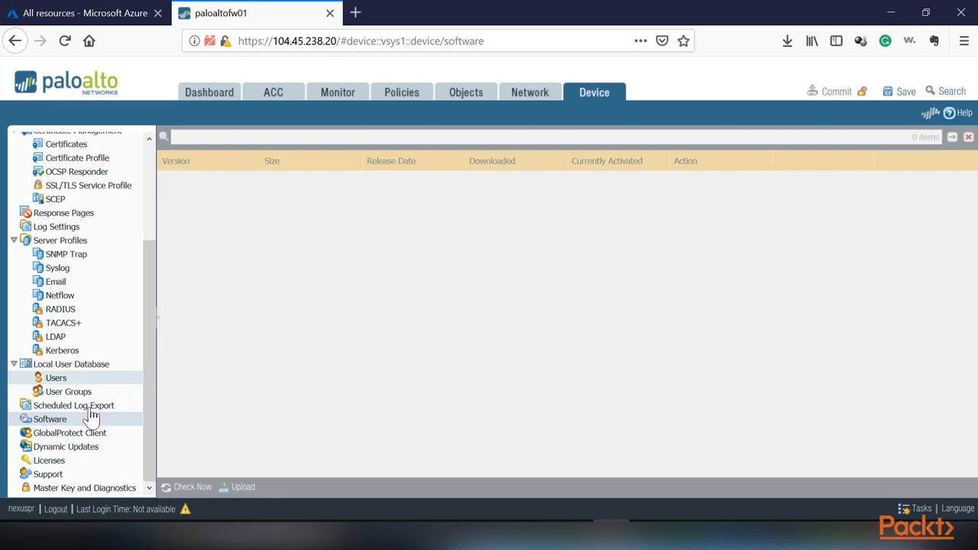
pyautogui.scroll(-5, 207, 340)
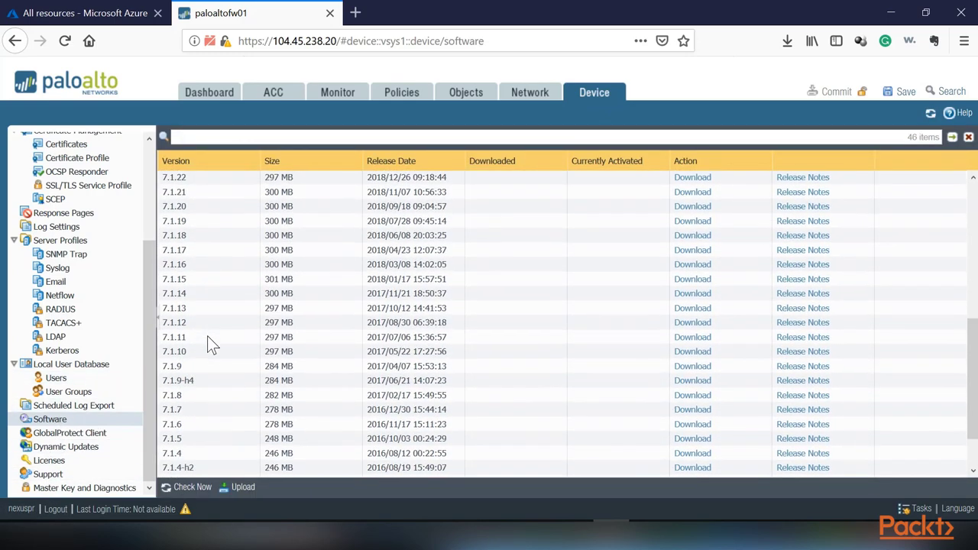
pyautogui.scroll(3, 207, 344)
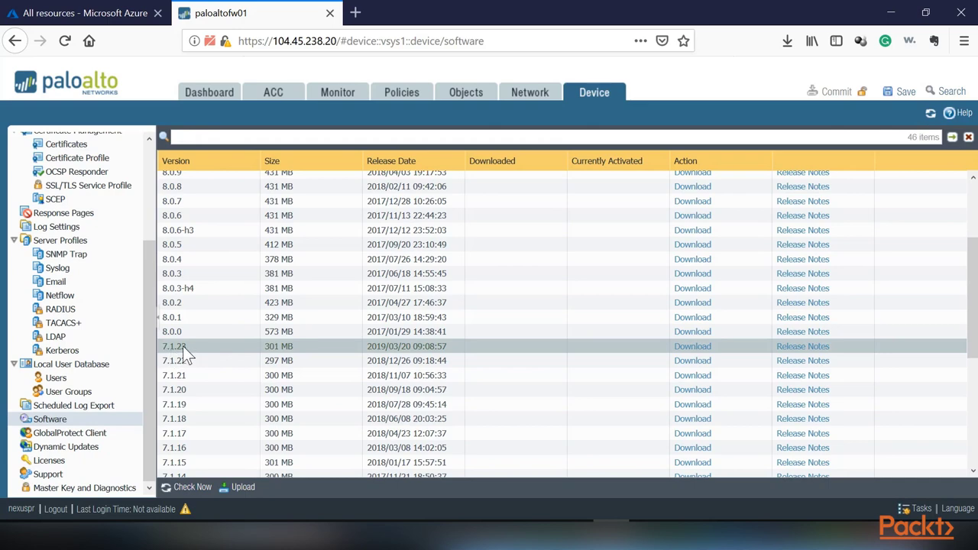
pyautogui.scroll(3, 177, 329)
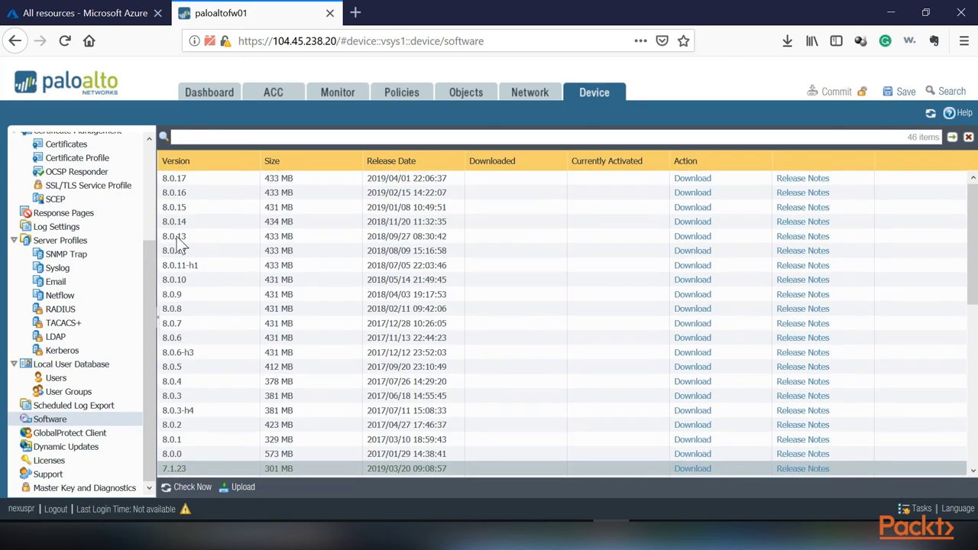
pyautogui.scroll(-2, 184, 407)
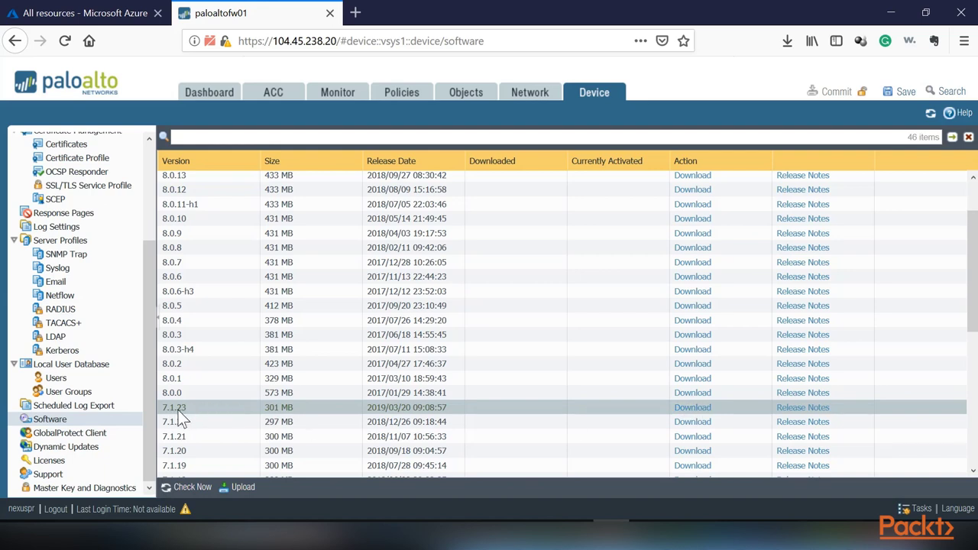
pyautogui.click(679, 409)
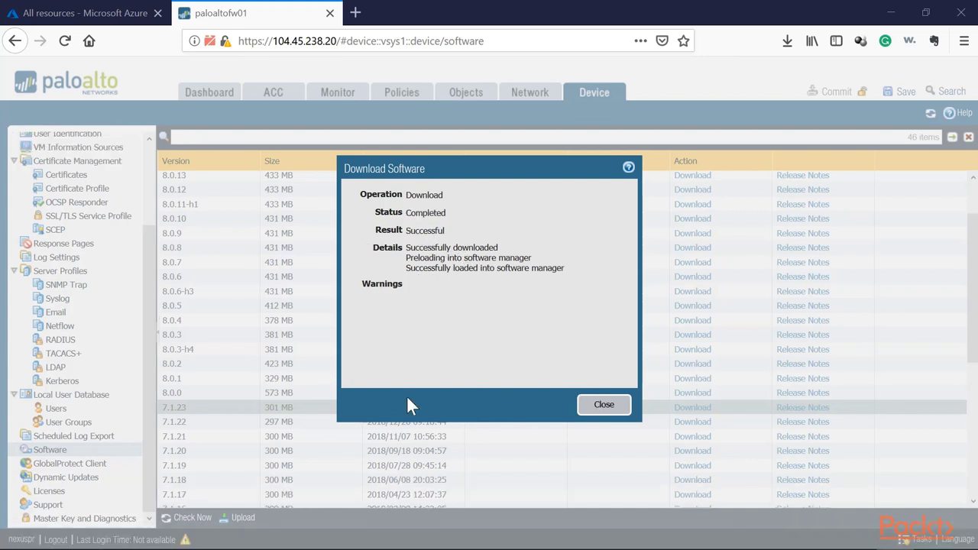
pyautogui.click(604, 405)
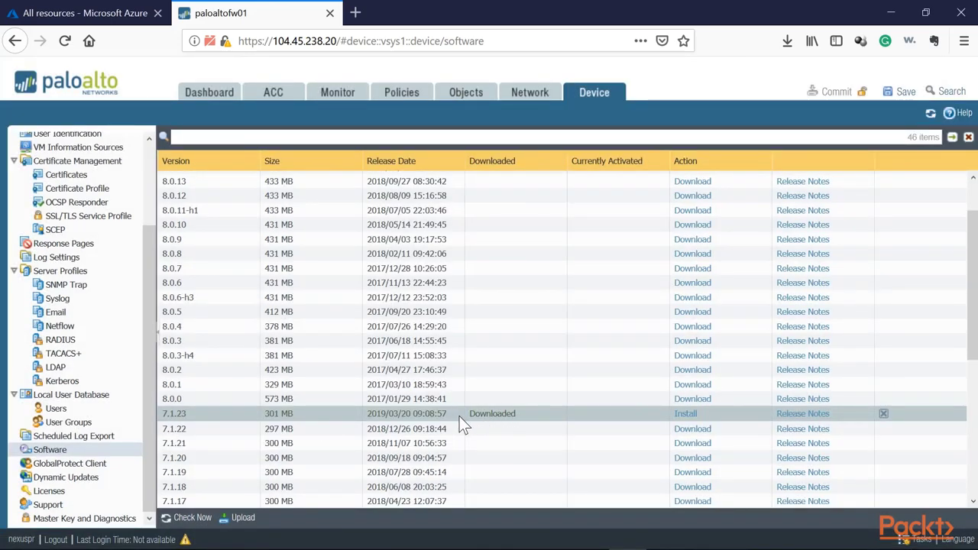
# Install the downloaded 7.1.23 software and reboot the firewall.
pyautogui.click(684, 415)
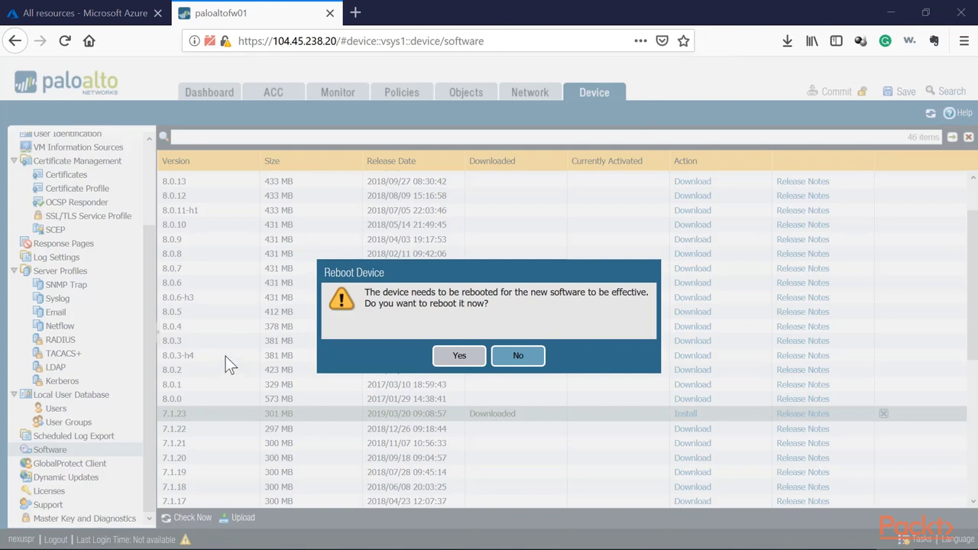
pyautogui.click(460, 361)
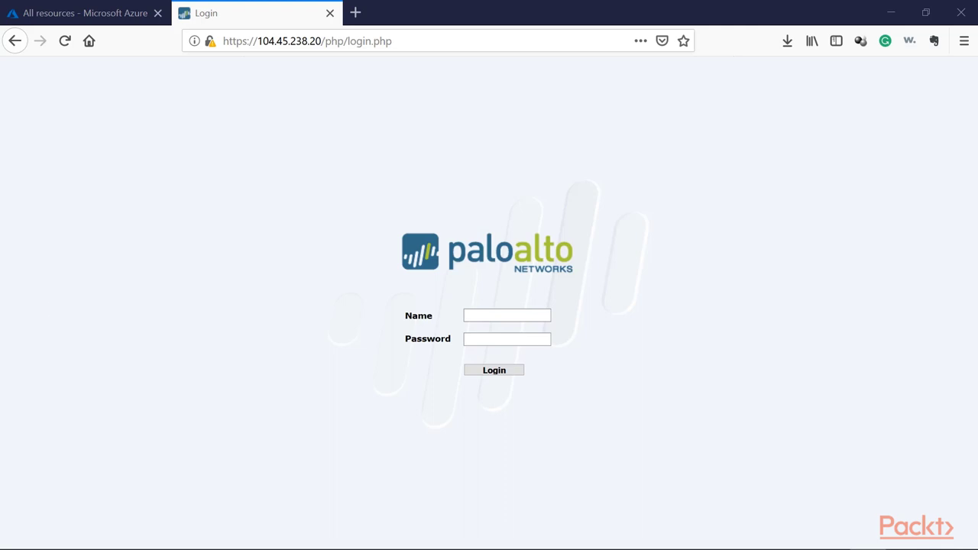
# Log back in to the firewall and check its software version in the dashboard's General Information.
pyautogui.click(522, 316)
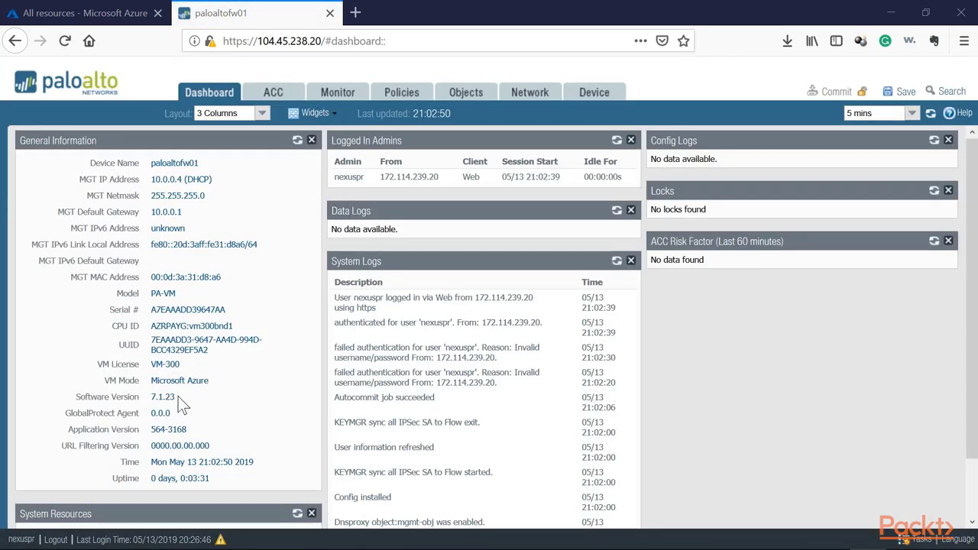
pyautogui.moveTo(175, 397); pyautogui.dragTo(147, 399)
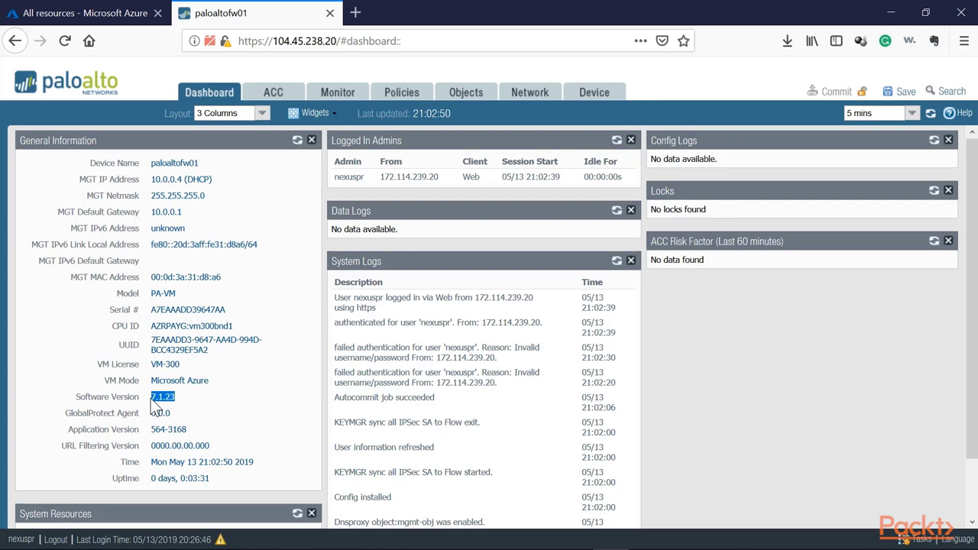
pyautogui.click(192, 402)
pyautogui.moveTo(172, 397); pyautogui.dragTo(149, 399)
pyautogui.scroll(-2, 138, 400)
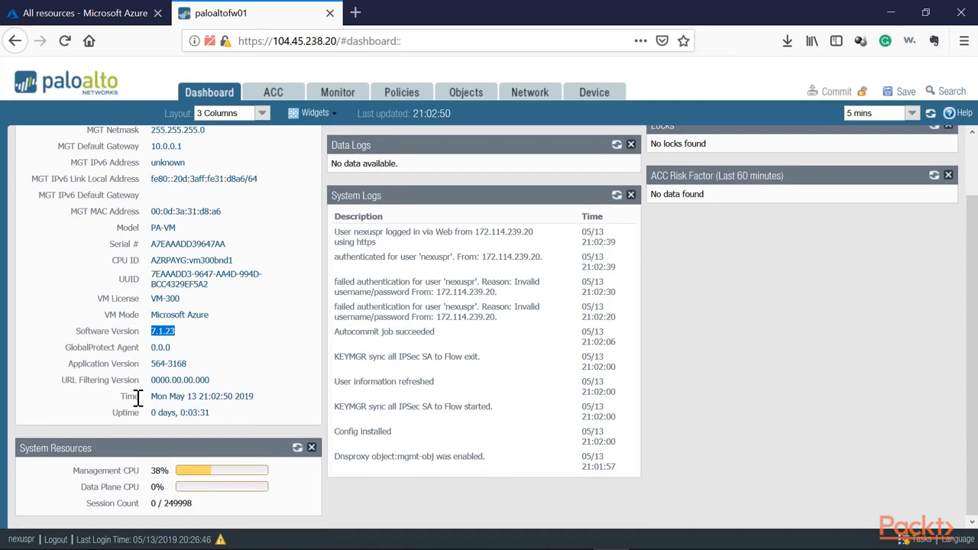
pyautogui.scroll(2, 141, 398)
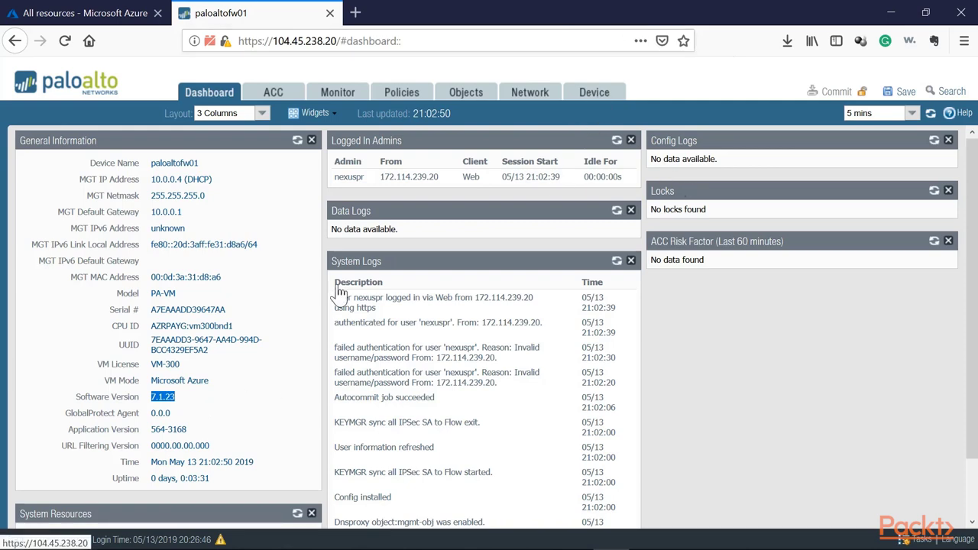
# Save a named configuration snapshot as PA-01-7.1.0-051319 from the device's setup operations.
pyautogui.scroll(2, 92, 319)
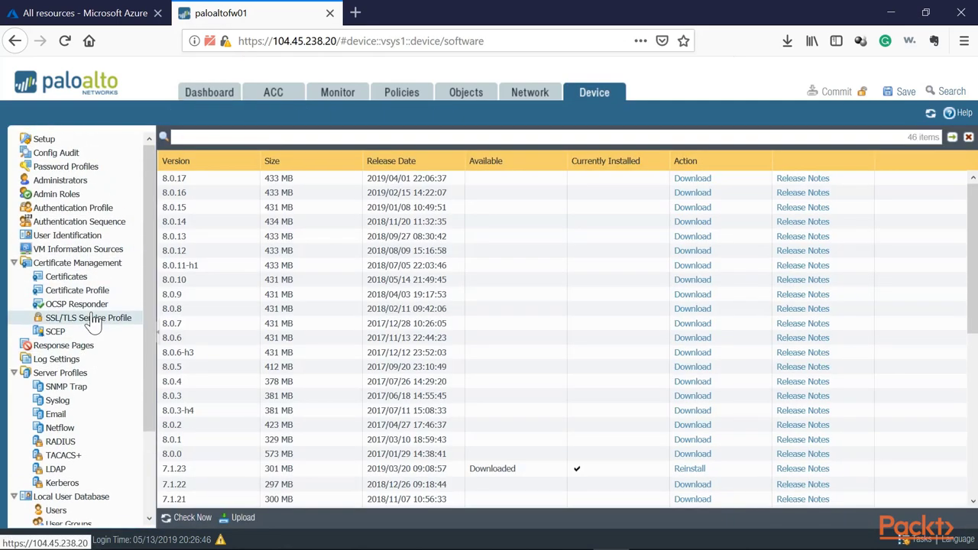
pyautogui.click(42, 141)
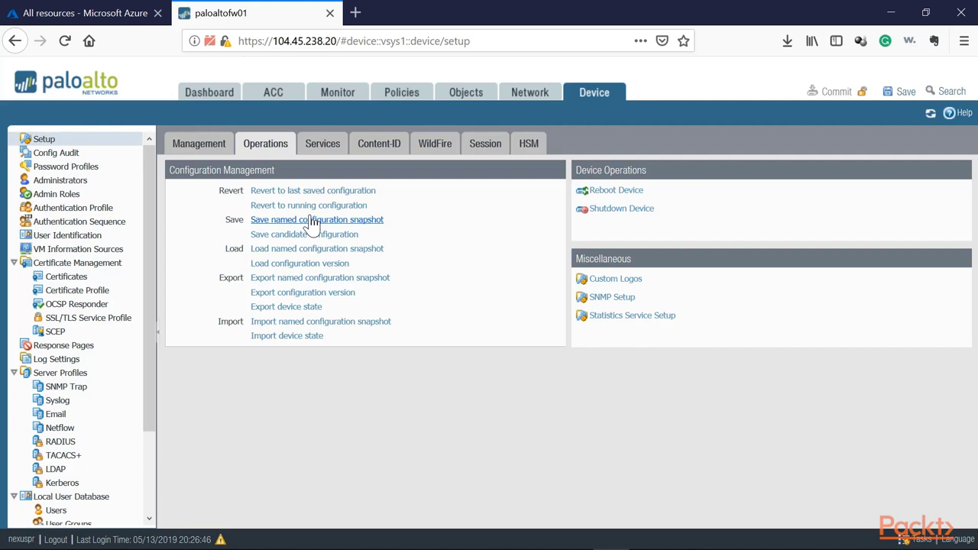
pyautogui.click(313, 221)
pyautogui.click(462, 298)
pyautogui.write('PA-01-')
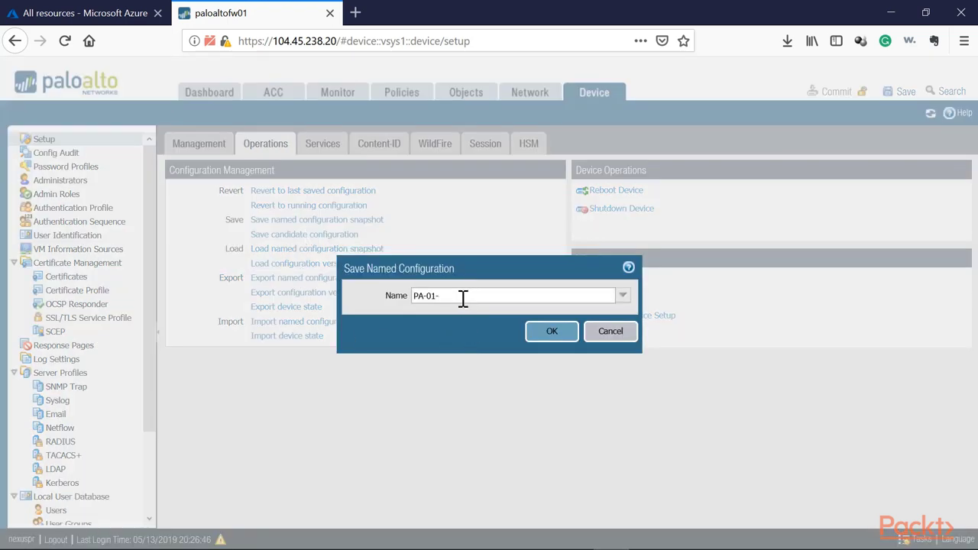
pyautogui.write('7.1.1')
pyautogui.press('BackSpace')
pyautogui.write('0')
pyautogui.moveTo(477, 298); pyautogui.dragTo(384, 297)
pyautogui.click(461, 296)
pyautogui.write('-051319')
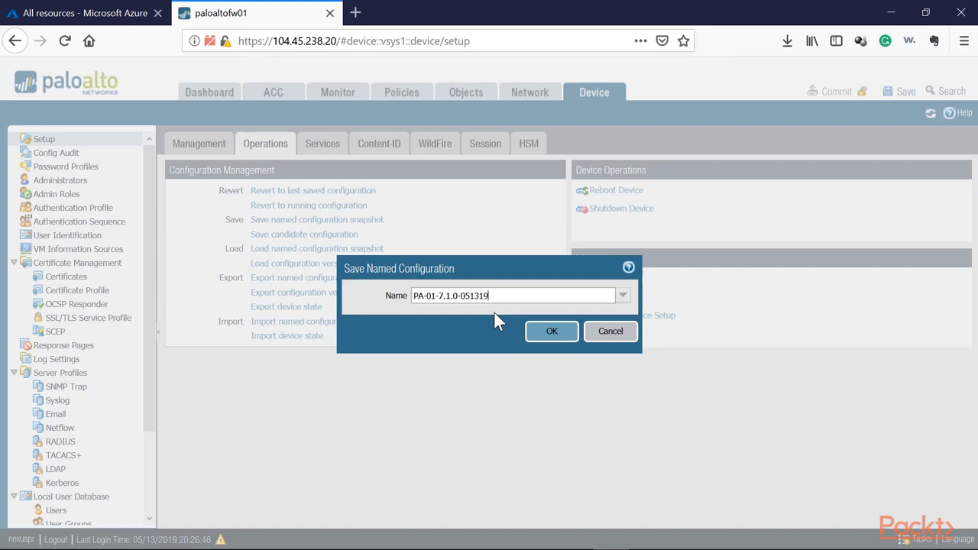
pyautogui.click(551, 339)
pyautogui.click(488, 363)
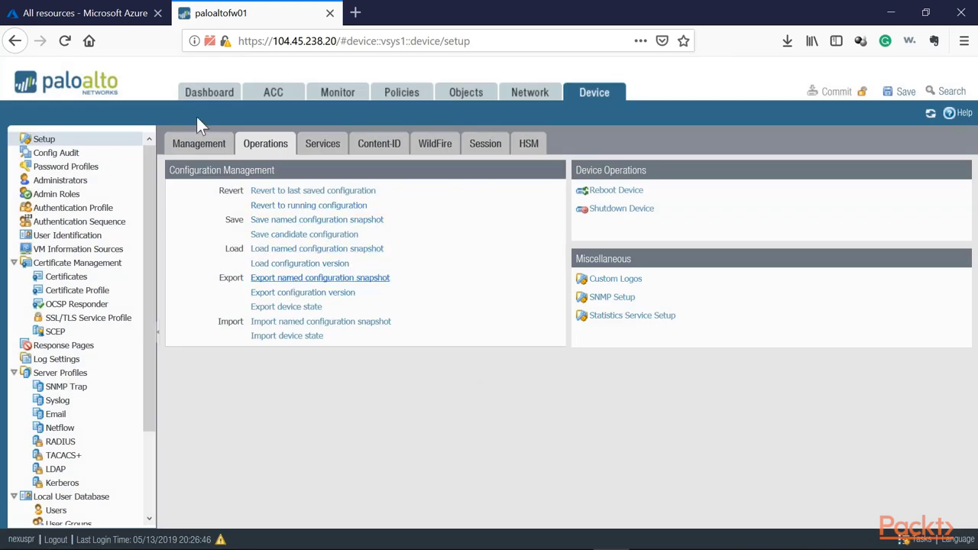
# Export the named configuration snapshot PA-01-7.1.0-051319 and save the file to the computer.
pyautogui.click(286, 283)
pyautogui.click(624, 296)
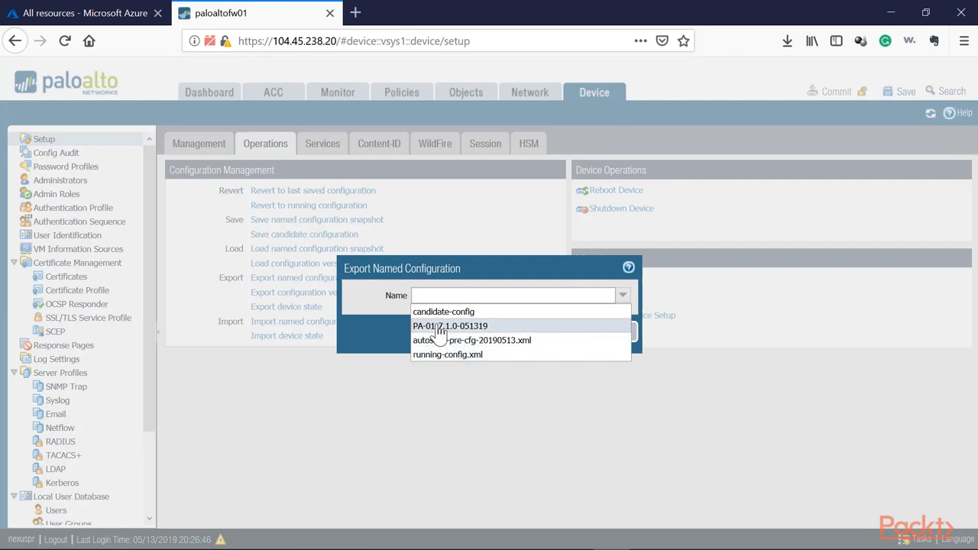
pyautogui.click(441, 329)
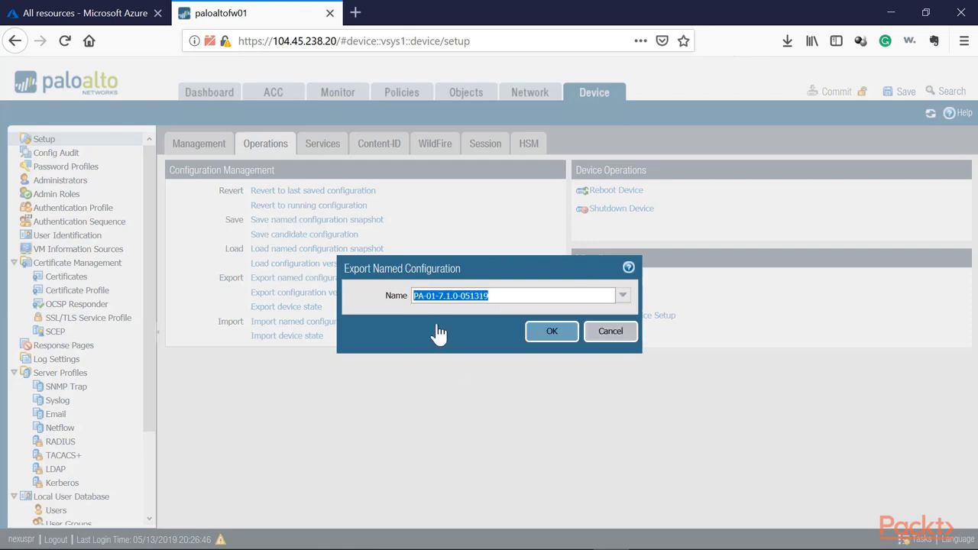
pyautogui.click(548, 333)
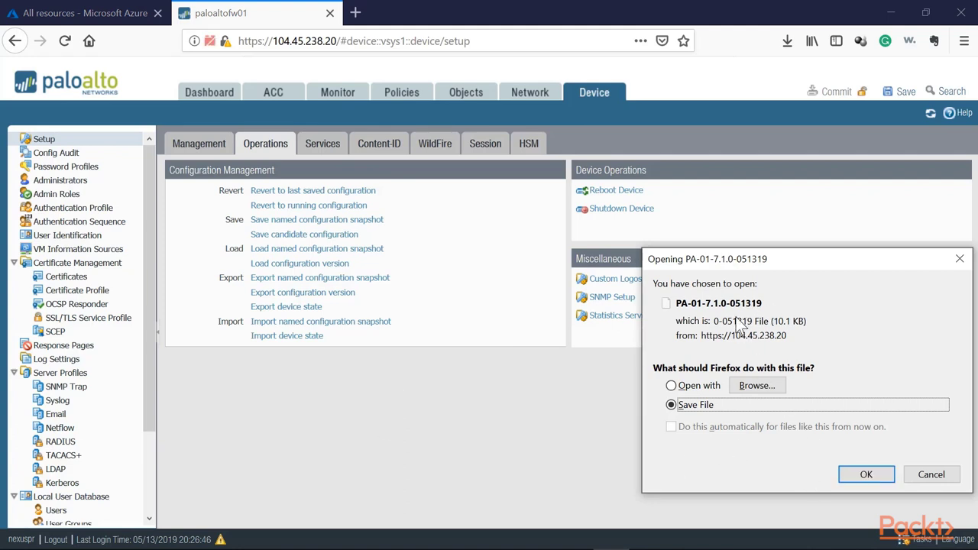
pyautogui.click(866, 474)
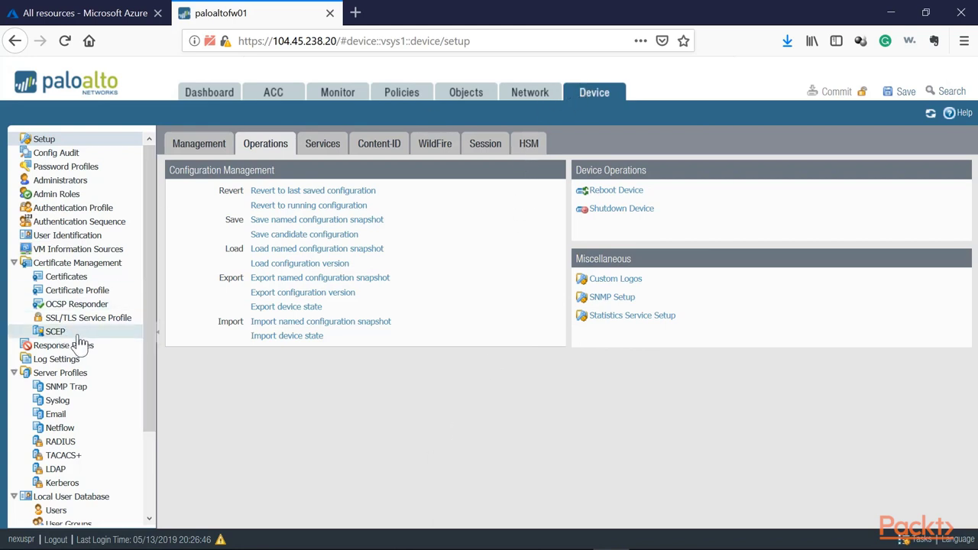
# Return to the device's software list, review the 7.1.23 entry and select the 8.0.0 release.
pyautogui.scroll(-3, 70, 428)
pyautogui.click(62, 450)
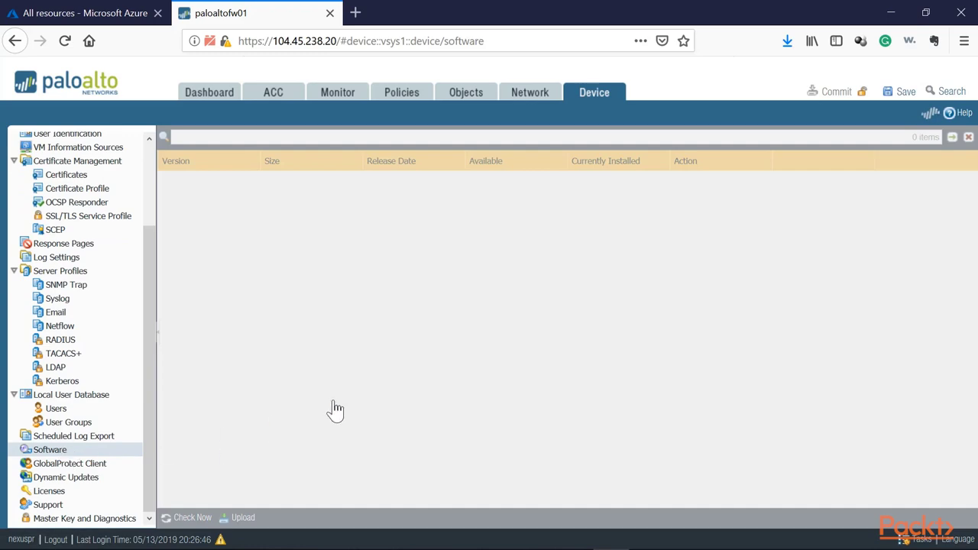
pyautogui.scroll(-4, 294, 425)
pyautogui.scroll(2, 605, 239)
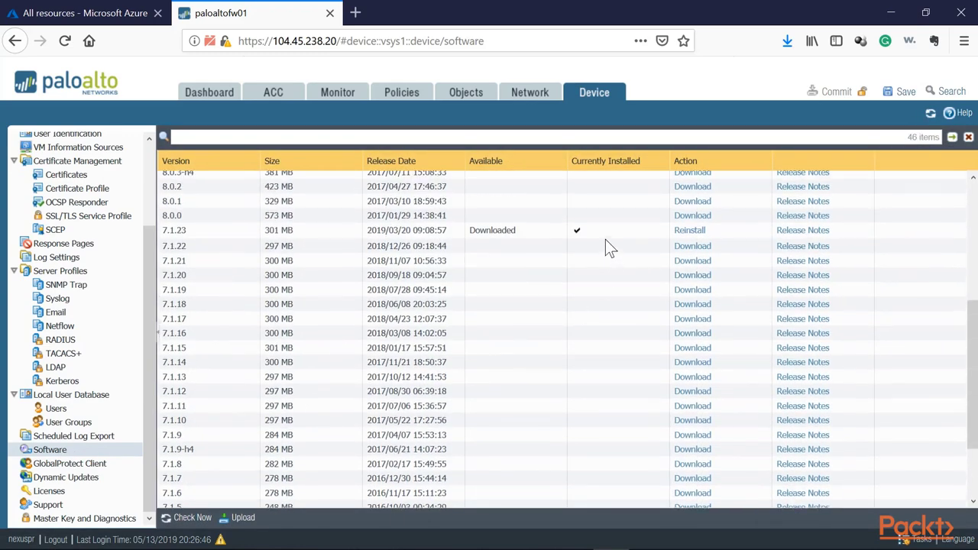
pyautogui.scroll(2, 580, 265)
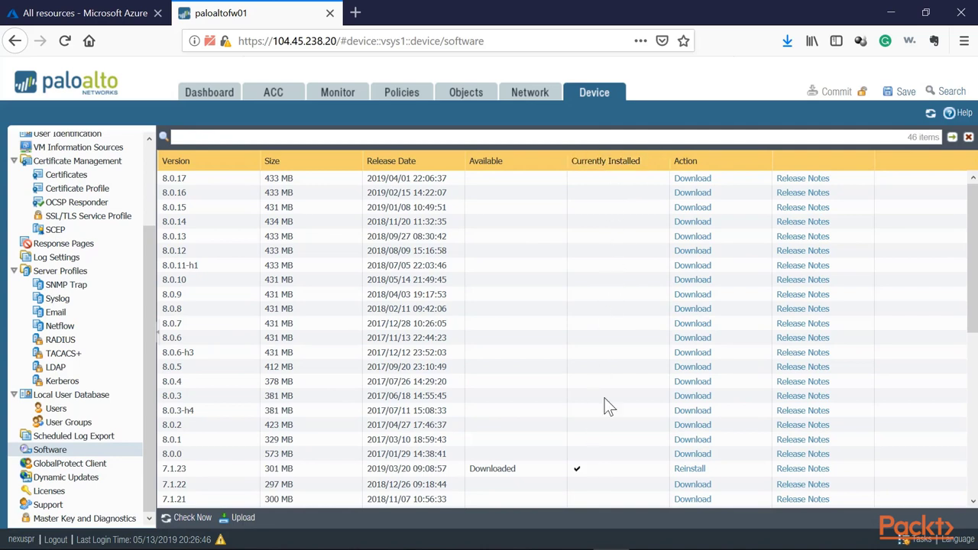
pyautogui.click(578, 471)
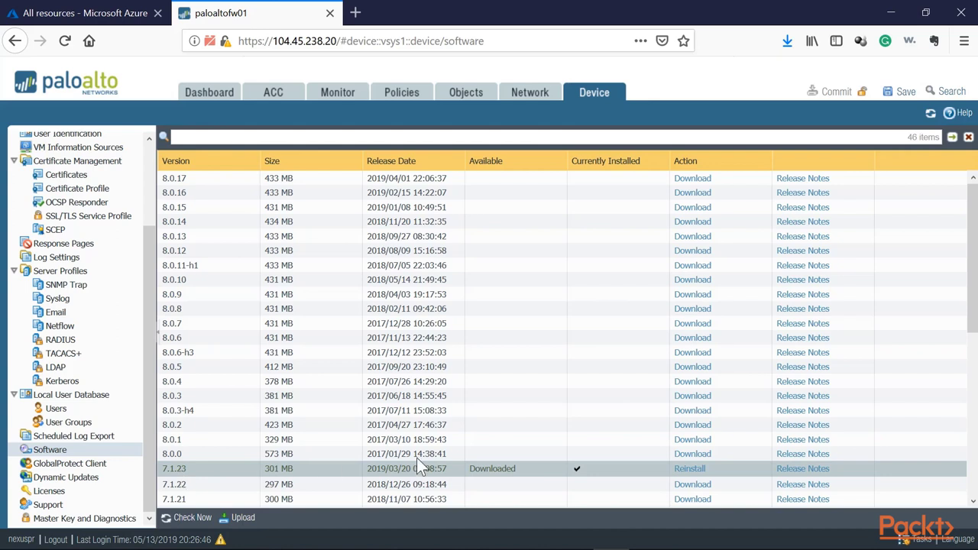
pyautogui.click(203, 453)
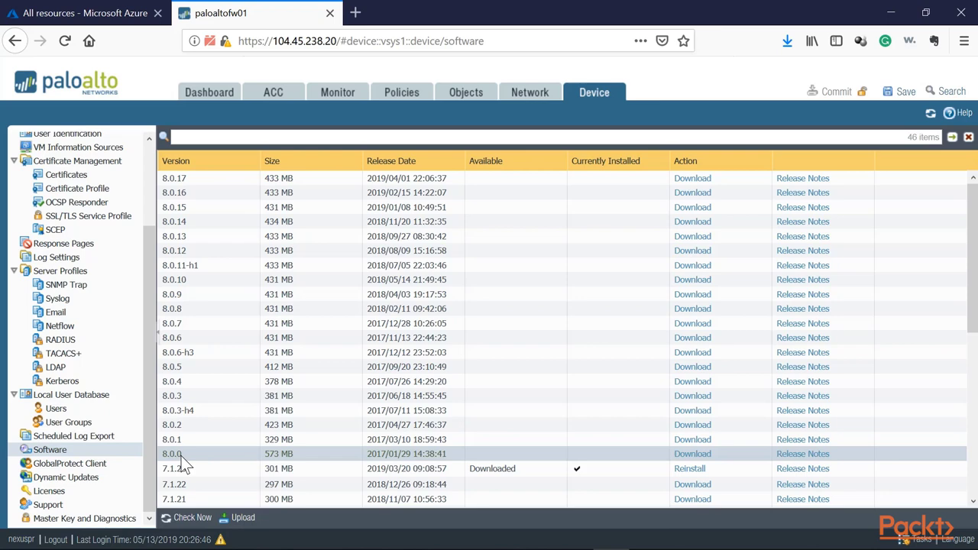
# Download the 8.0.0 software release and try to install it, reading and accepting the feature release warning.
pyautogui.click(694, 455)
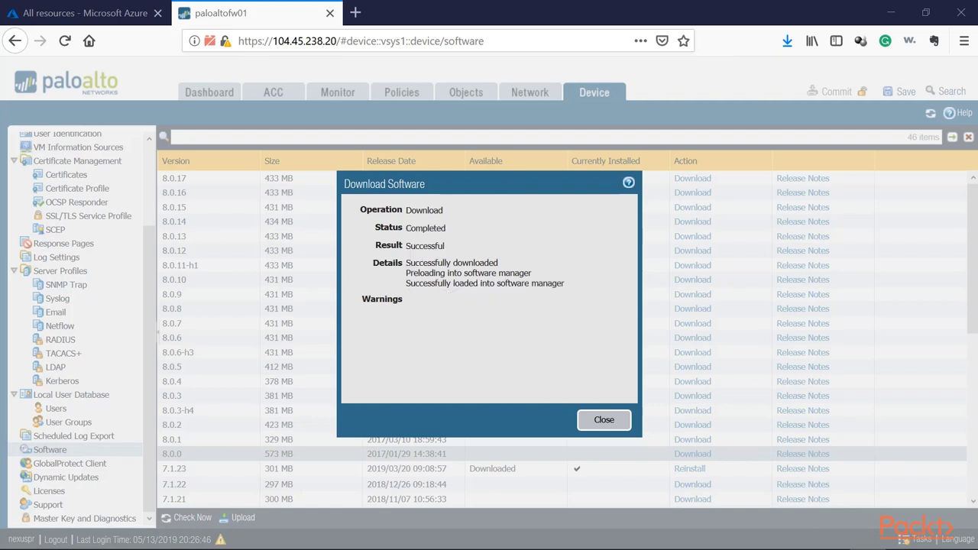
pyautogui.click(589, 422)
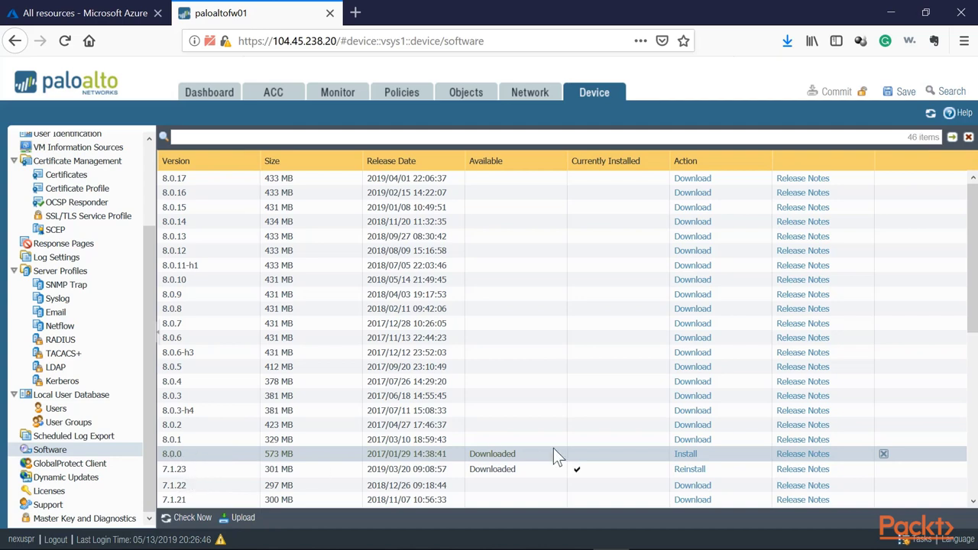
pyautogui.click(678, 455)
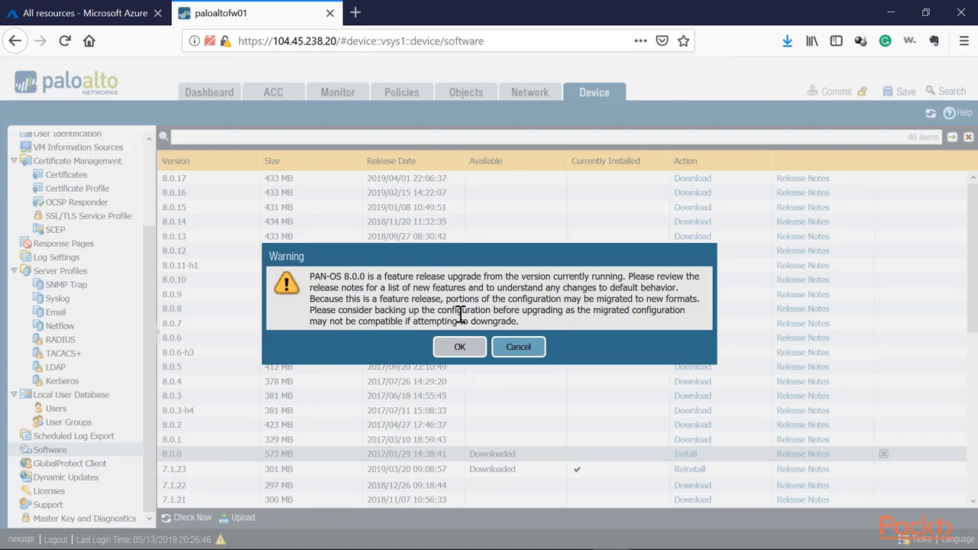
pyautogui.moveTo(364, 312); pyautogui.dragTo(438, 334)
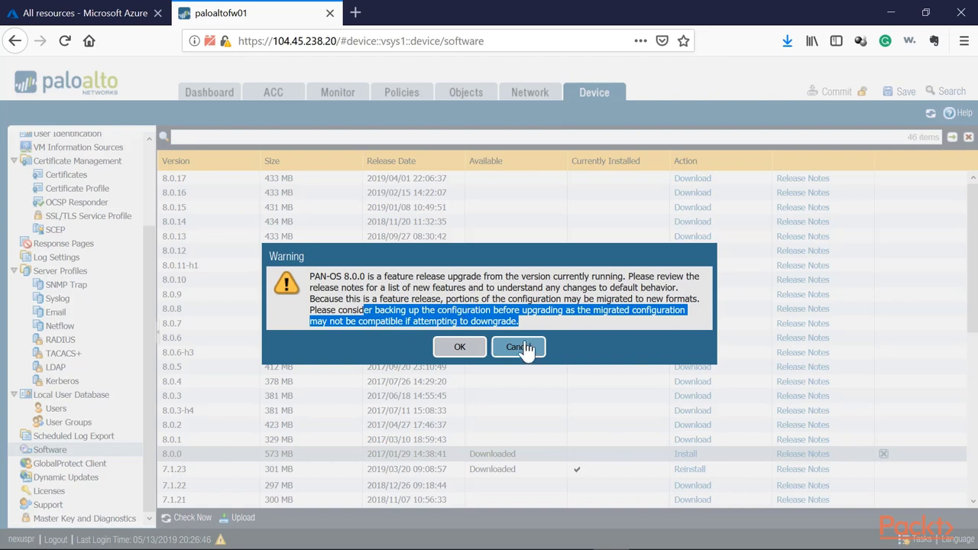
pyautogui.click(372, 286)
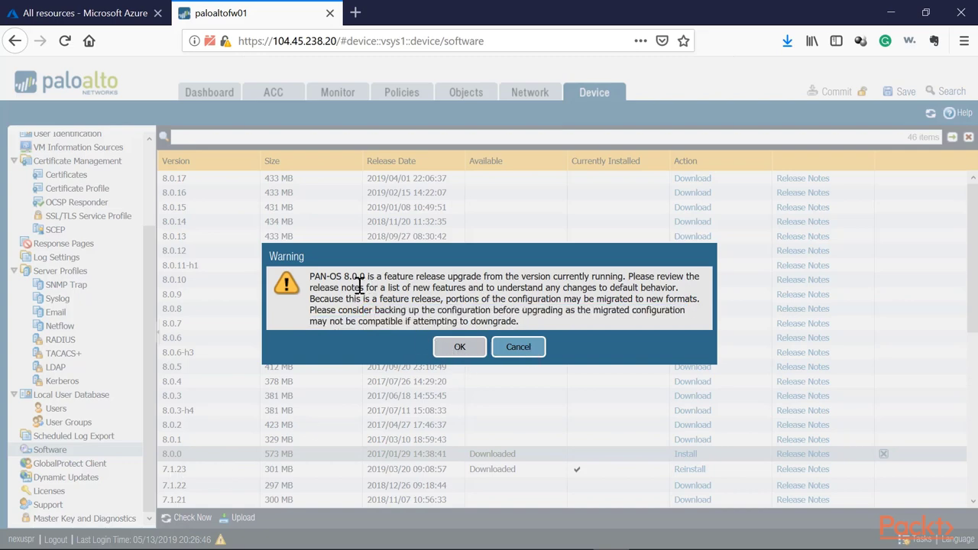
pyautogui.moveTo(344, 277); pyautogui.dragTo(365, 292)
pyautogui.click(460, 348)
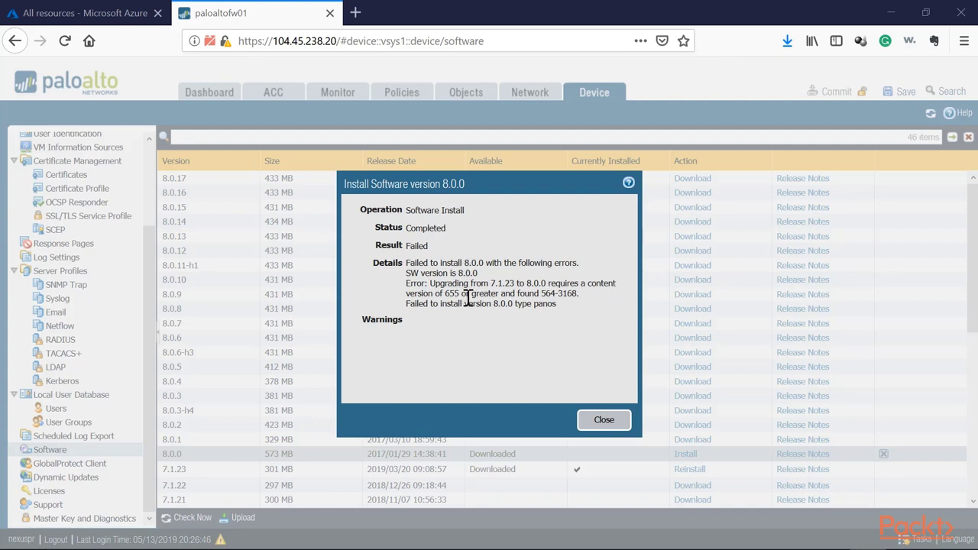
# Examine the required and found content versions in the 8.0.0 installation details, and close the result.
pyautogui.moveTo(441, 296); pyautogui.dragTo(467, 298)
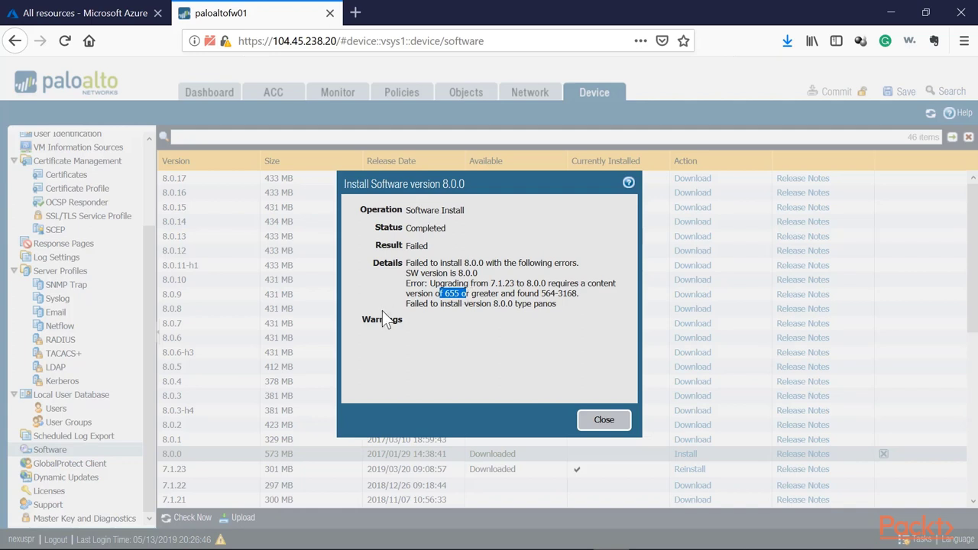
pyautogui.click(465, 298)
pyautogui.moveTo(442, 296); pyautogui.dragTo(463, 298)
pyautogui.moveTo(580, 296); pyautogui.dragTo(542, 298)
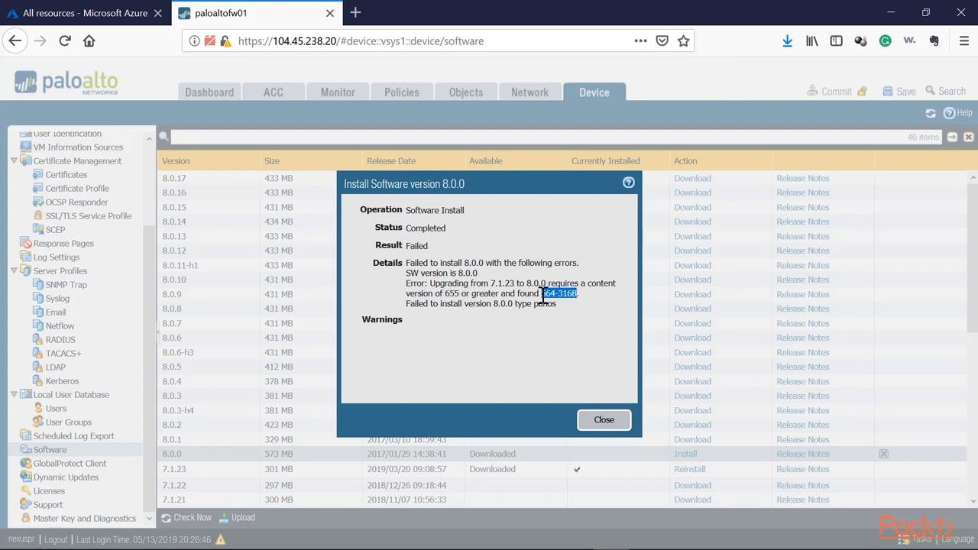
pyautogui.click(604, 421)
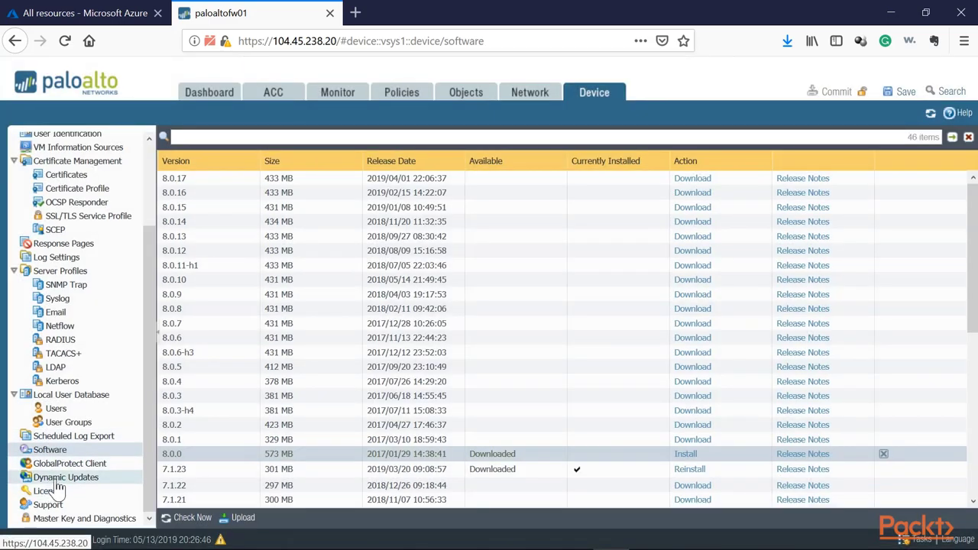
# Check for dynamic updates, and download and install the Applications and Threats package 8151-5448.
pyautogui.click(65, 482)
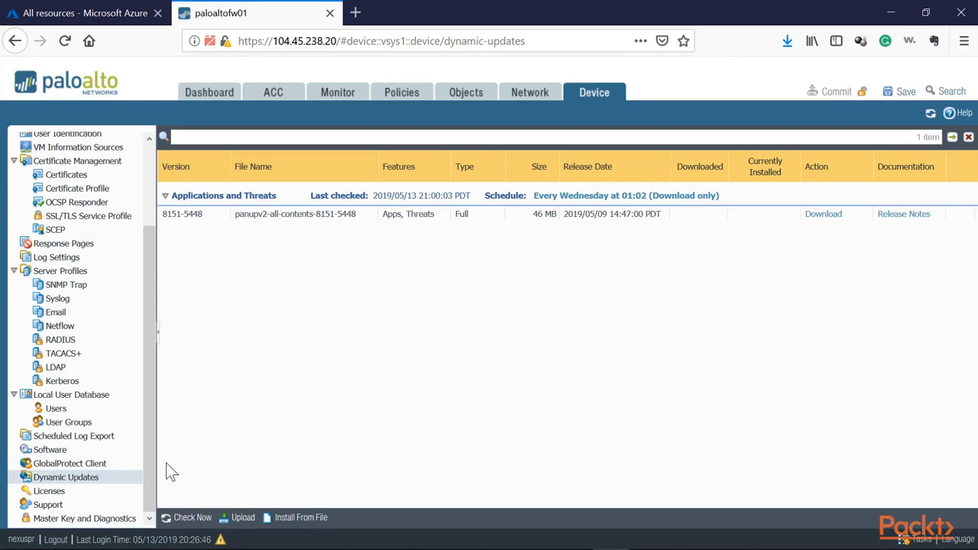
pyautogui.click(187, 518)
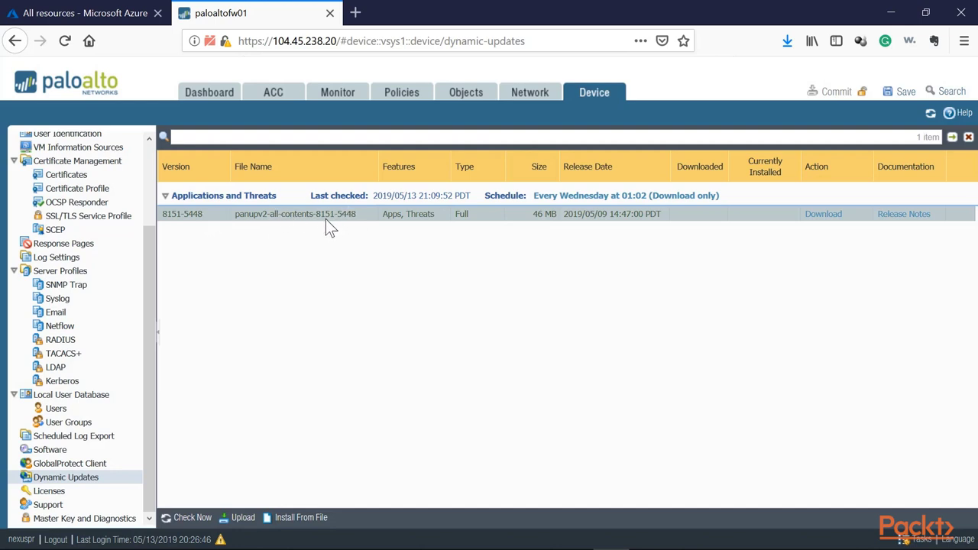
pyautogui.click(823, 214)
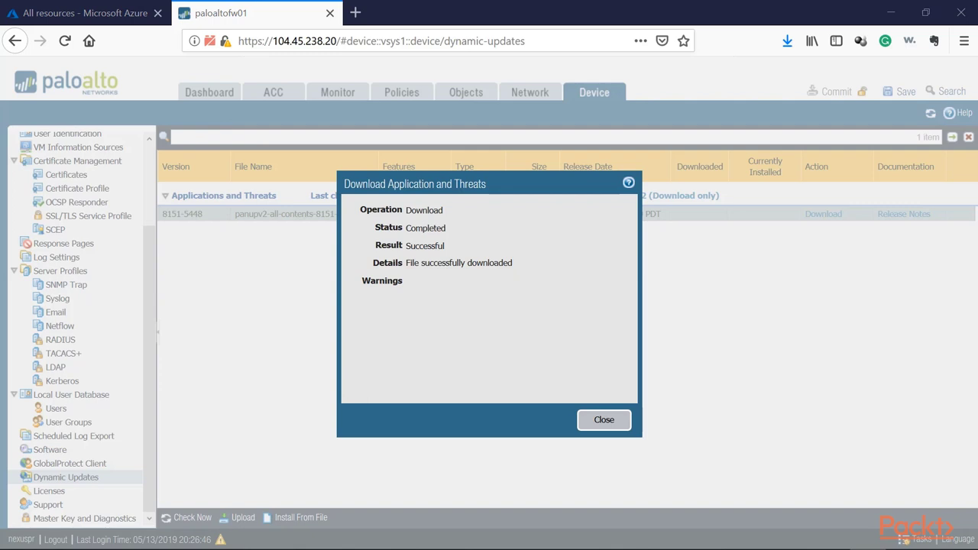
pyautogui.click(604, 420)
pyautogui.click(818, 214)
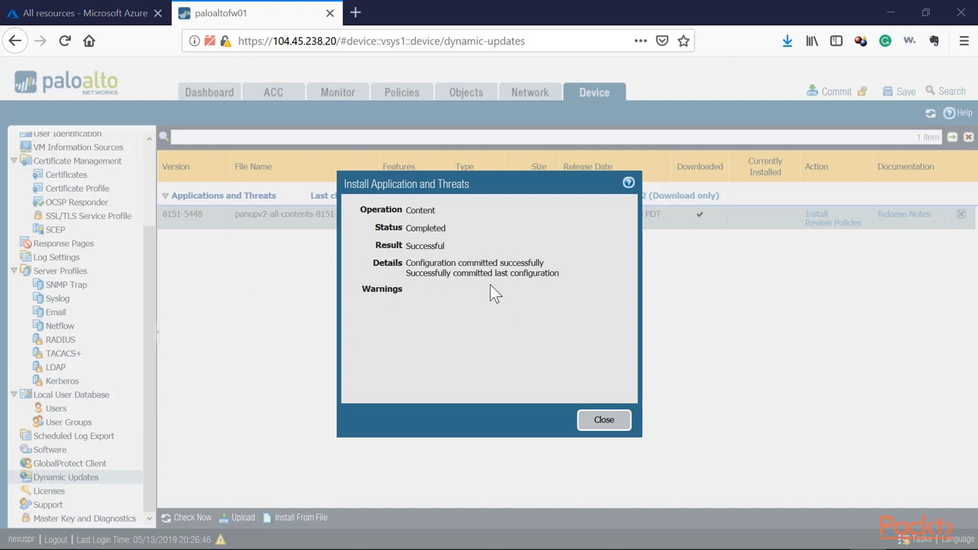
pyautogui.click(603, 430)
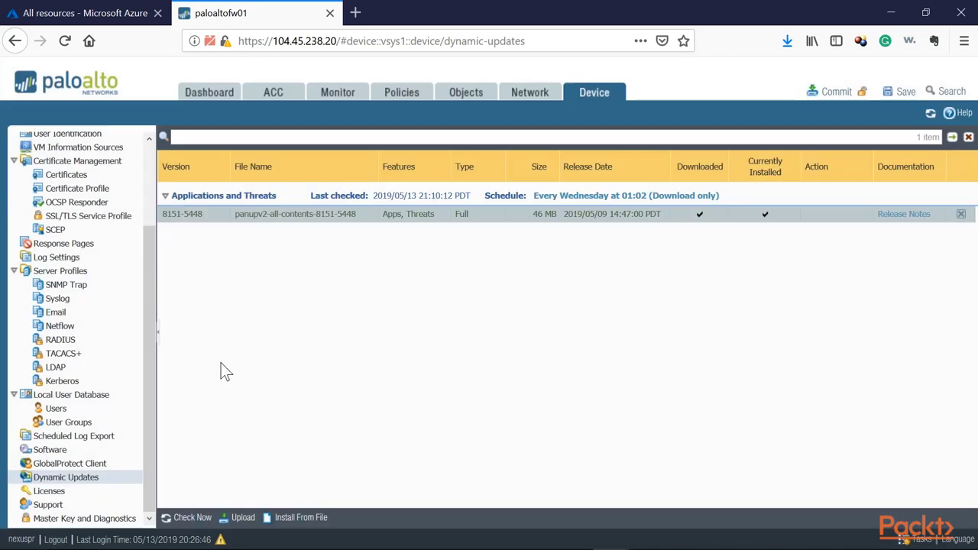
# Check for dynamic updates again, and download and install the Antivirus package 2977-3487.
pyautogui.click(193, 518)
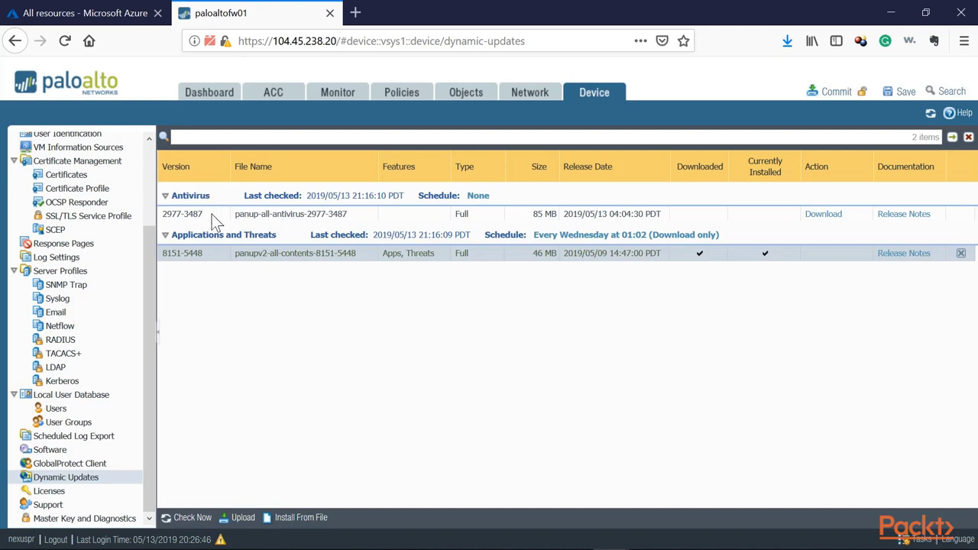
pyautogui.click(837, 216)
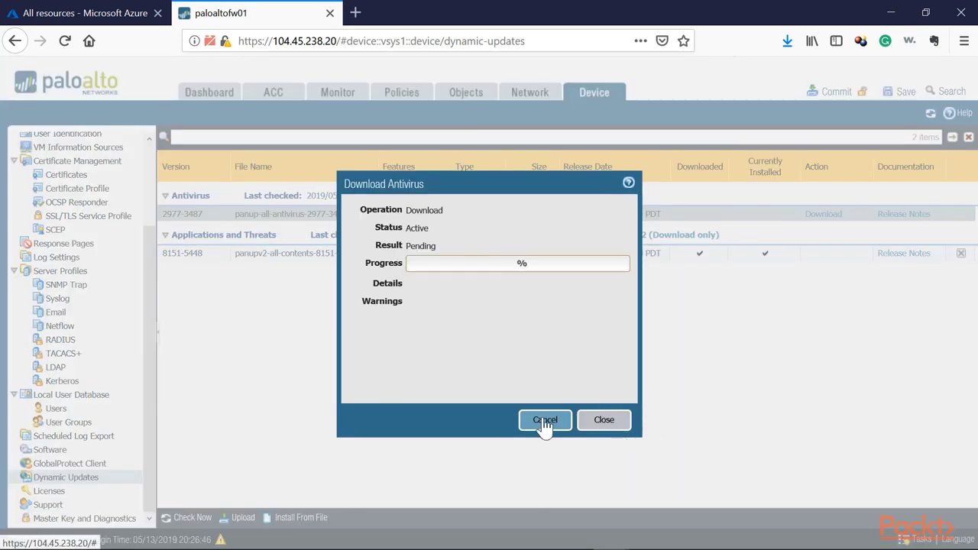
pyautogui.click(604, 419)
pyautogui.click(827, 215)
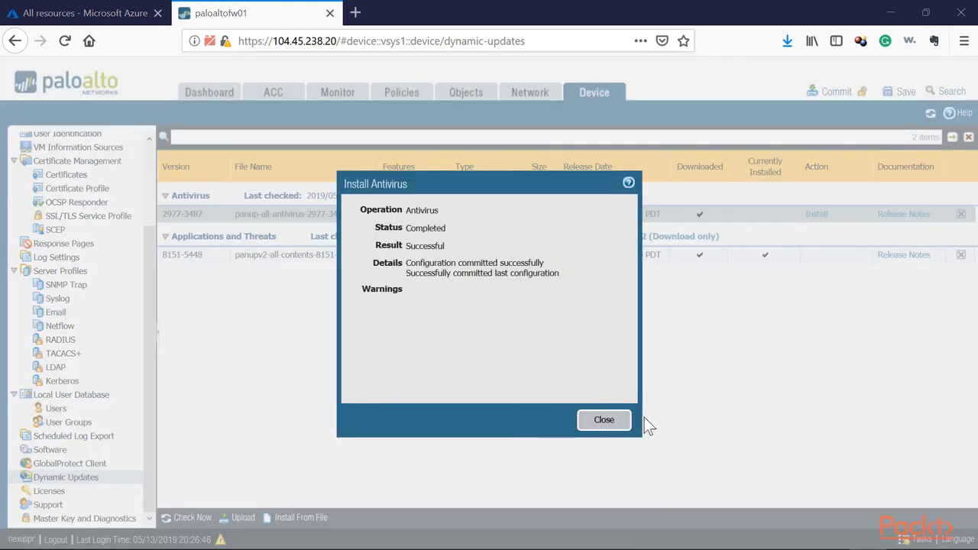
pyautogui.click(590, 425)
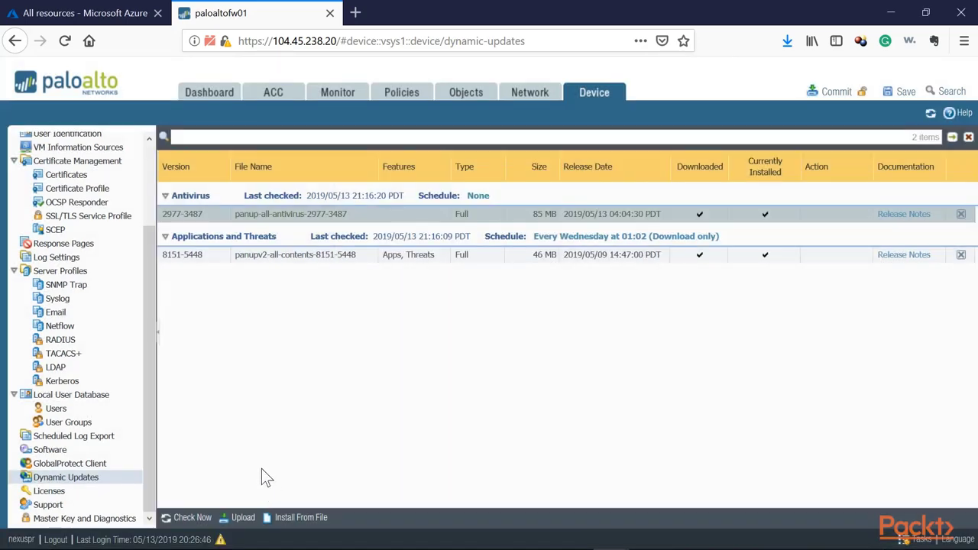
pyautogui.click(191, 518)
# Install the downloaded 8.0.0 release from the device's software list, accept the warning and reboot the firewall.
pyautogui.click(37, 451)
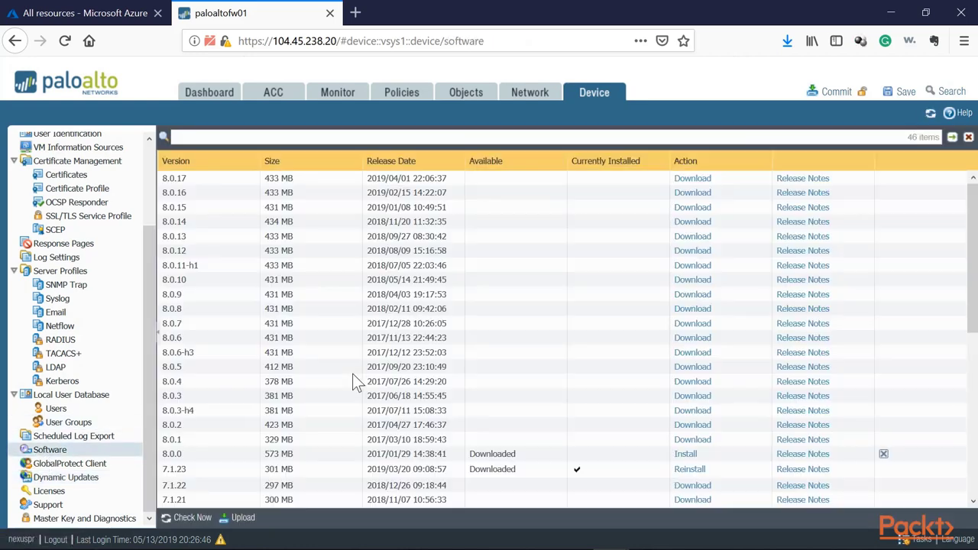
pyautogui.click(684, 456)
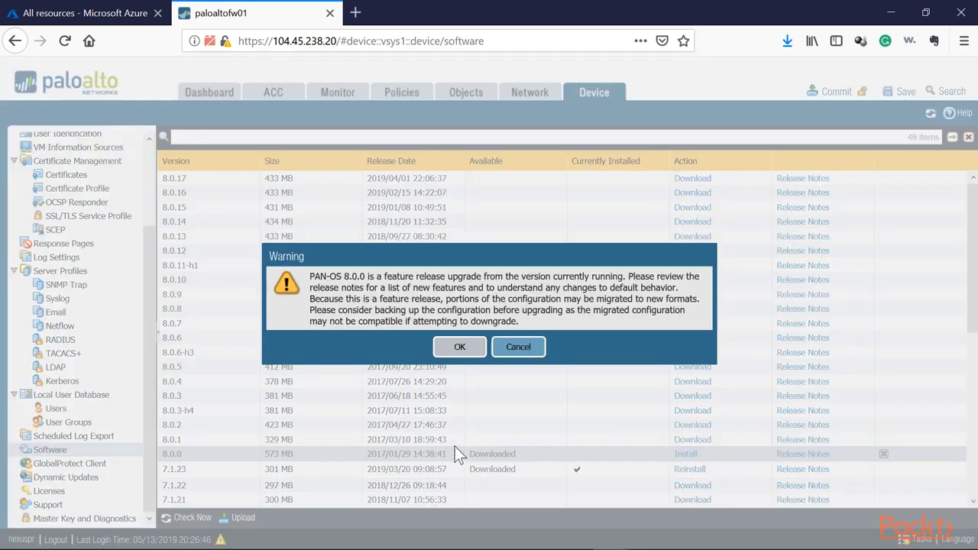
pyautogui.click(459, 348)
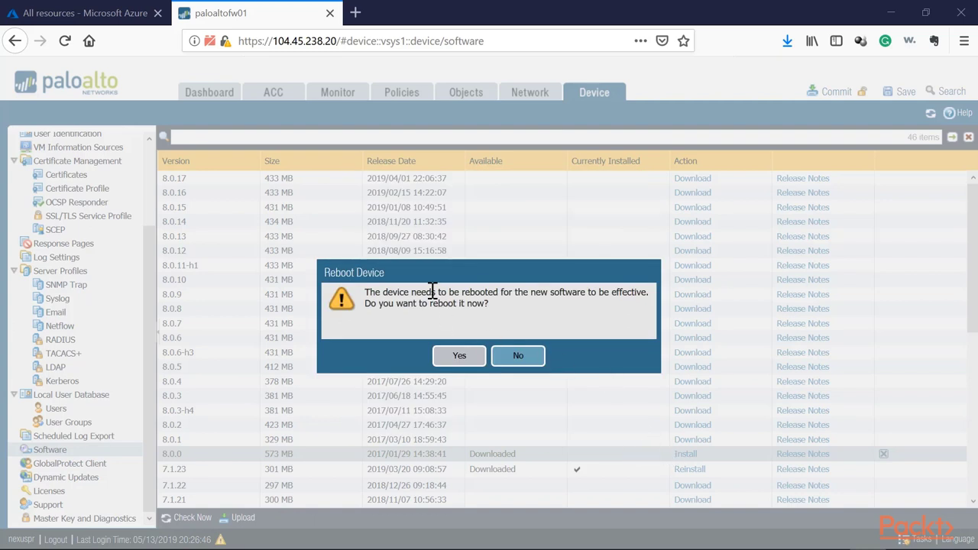
pyautogui.click(460, 357)
pyautogui.click(459, 358)
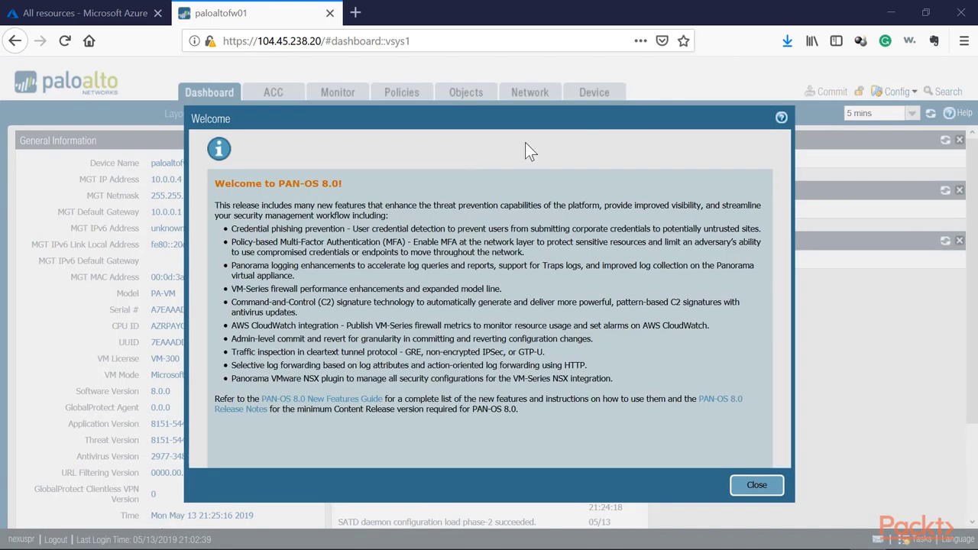
# Dismiss the PAN-OS 8.0 welcome message and check the software version in the dashboard's General Information.
pyautogui.click(757, 486)
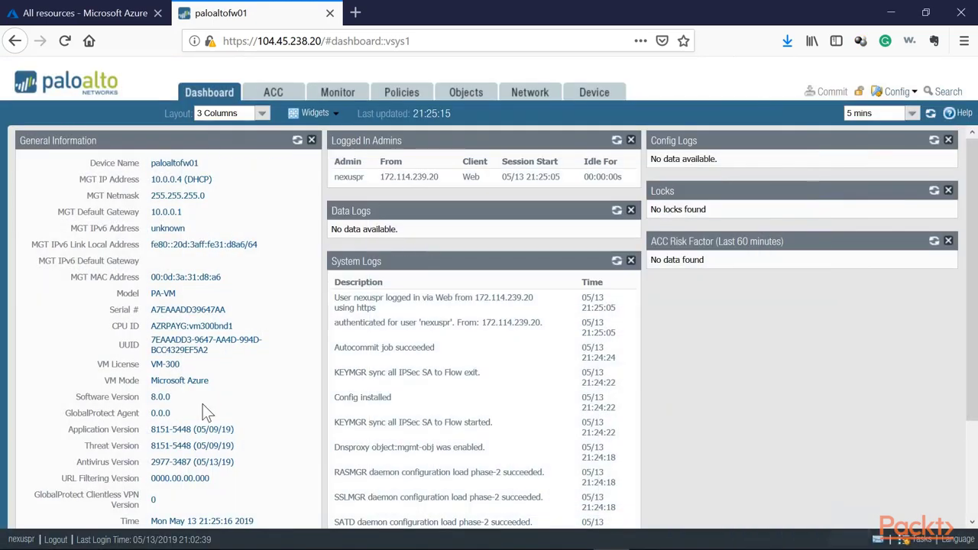
pyautogui.doubleClick(166, 396)
pyautogui.click(164, 399)
pyautogui.doubleClick(157, 399)
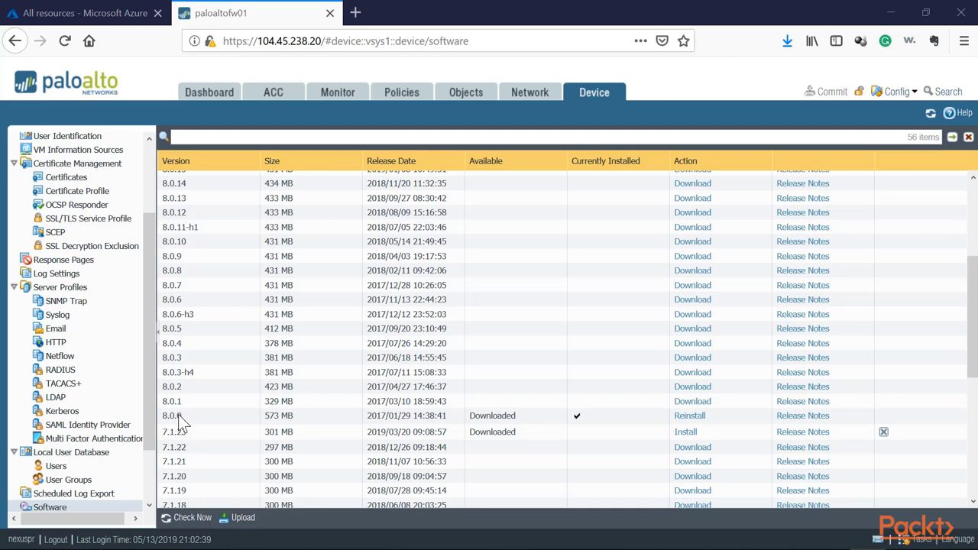
# Compare the 8.0 and 8.1 releases in the device's software list and select the 8.0.17 entry.
pyautogui.scroll(5, 178, 417)
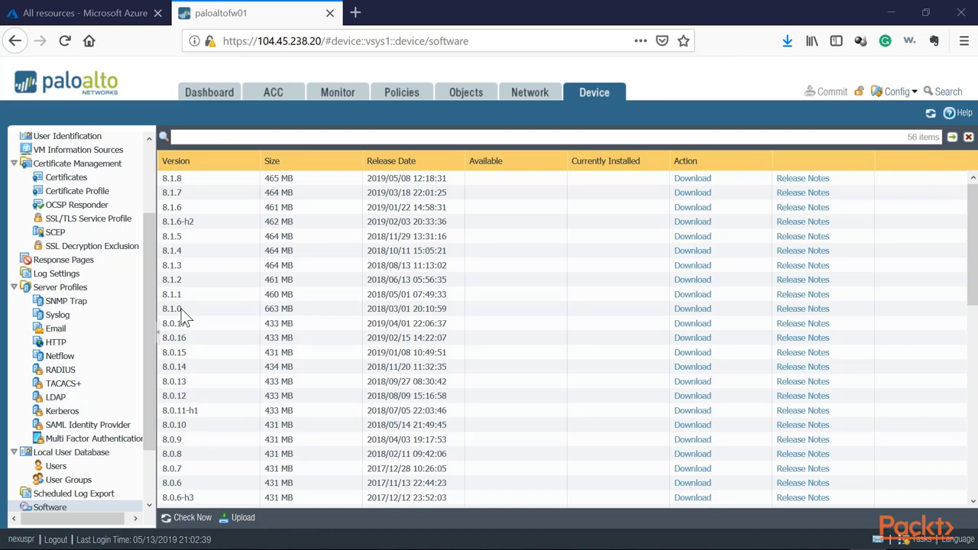
pyautogui.scroll(-7, 181, 308)
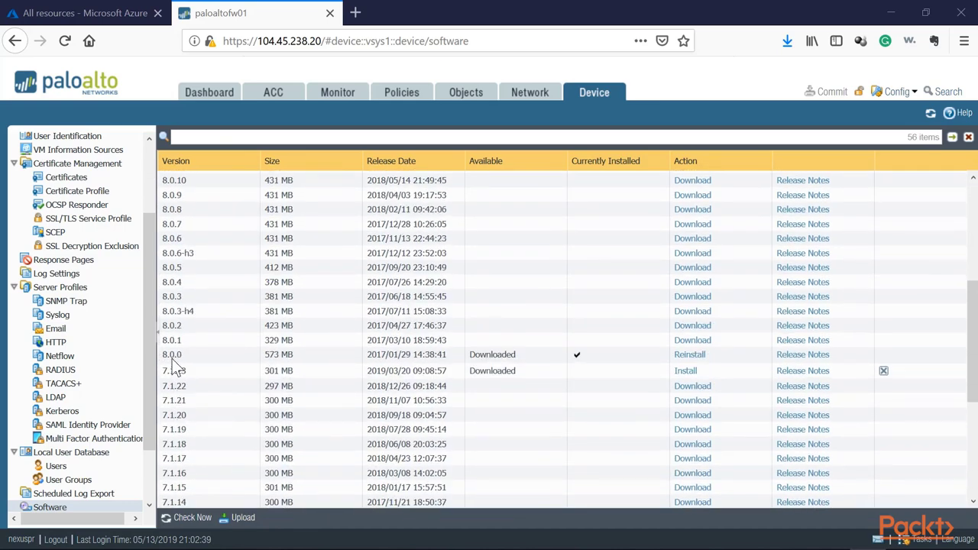
pyautogui.scroll(7, 179, 355)
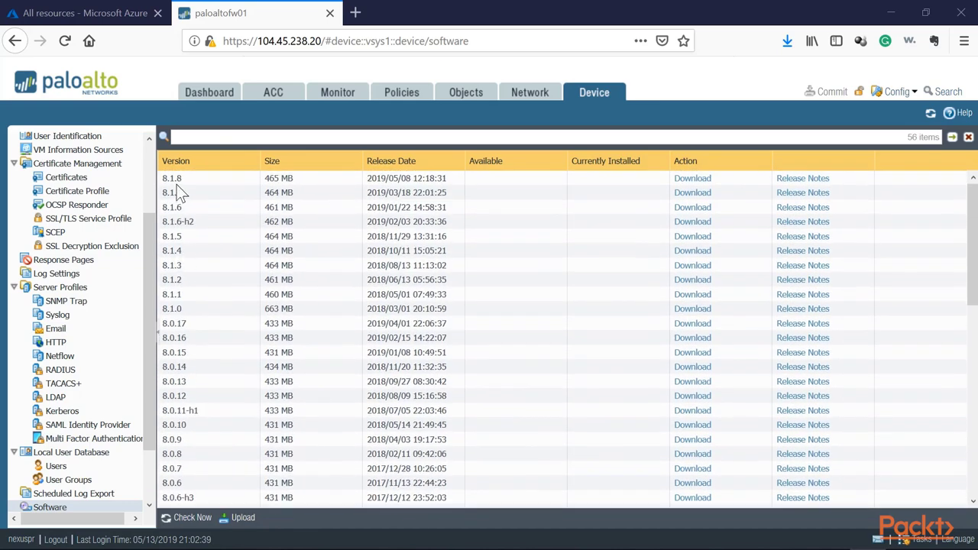
pyautogui.click(184, 325)
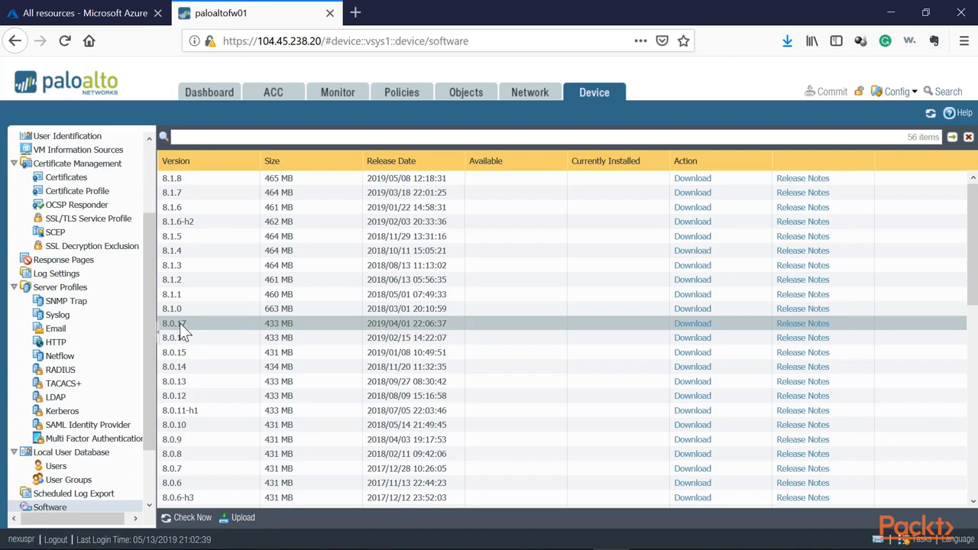
pyautogui.click(189, 312)
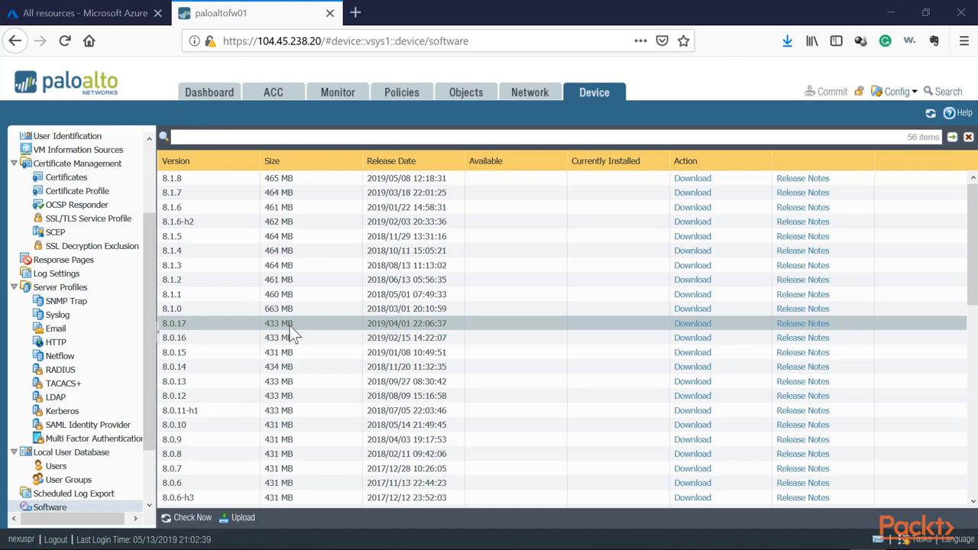
# Download and install the 8.0.17 software release, and reboot the firewall.
pyautogui.click(687, 324)
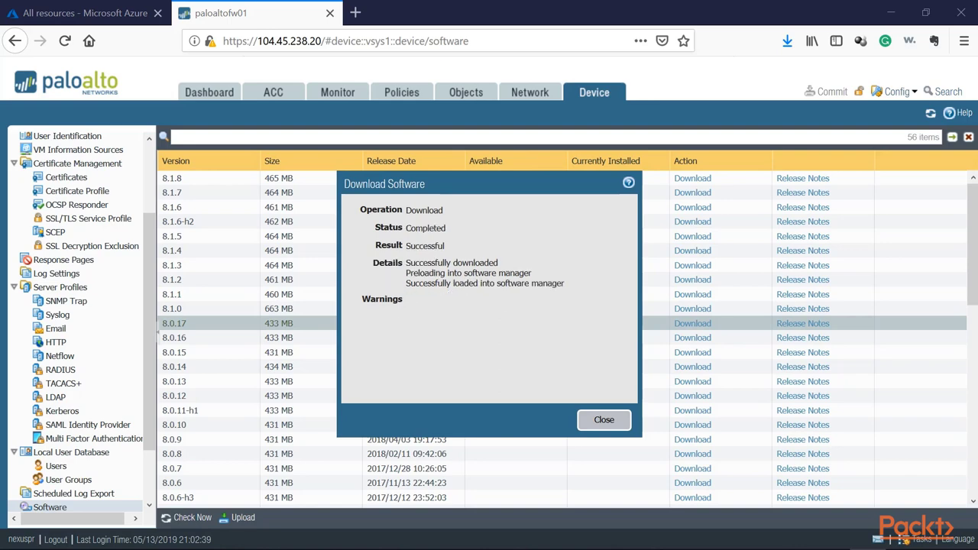
pyautogui.click(600, 425)
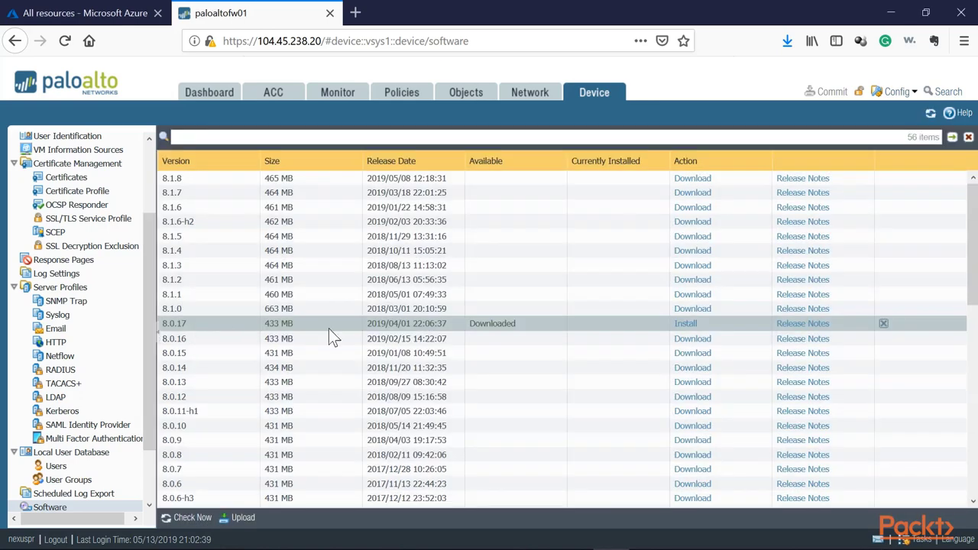
pyautogui.click(686, 323)
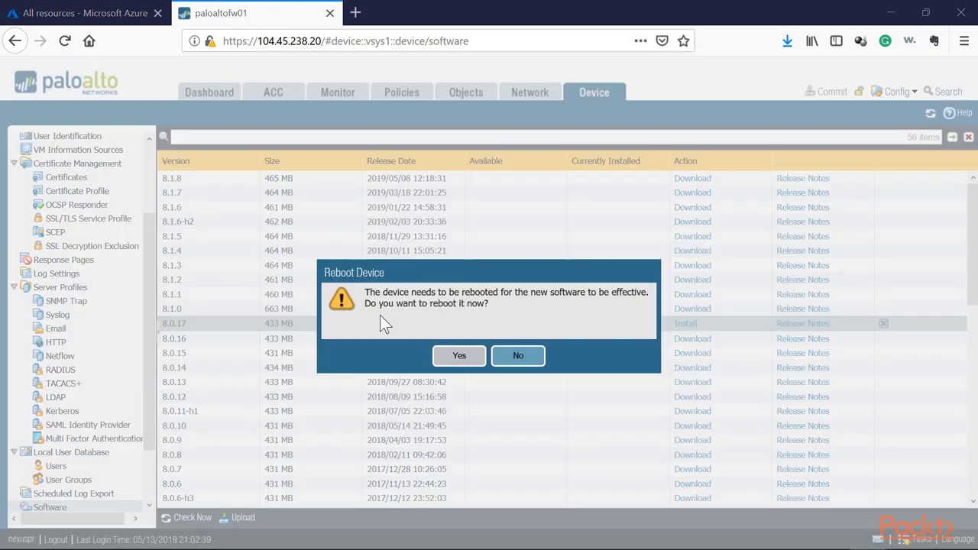
pyautogui.click(459, 357)
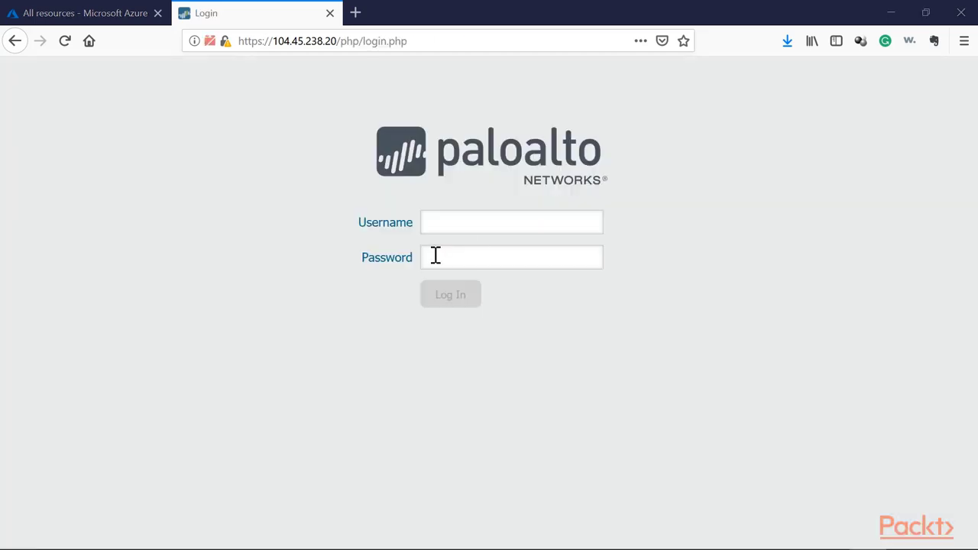
# Log back in to the firewall after the reboot and check the software version in General Information.
pyautogui.click(472, 221)
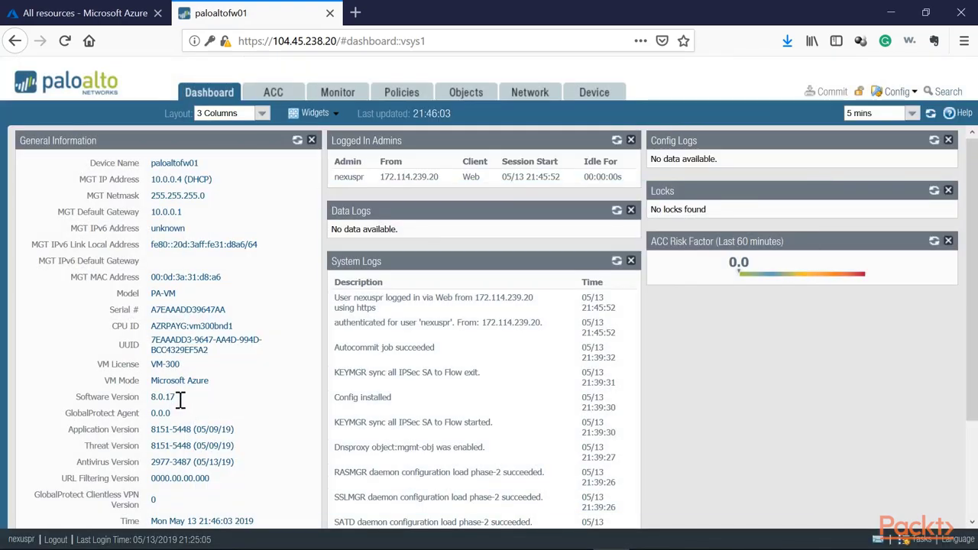
pyautogui.moveTo(175, 398); pyautogui.dragTo(146, 399)
pyautogui.moveTo(151, 399); pyautogui.dragTo(166, 397)
# Save a named configuration snapshot of the firewall as PA-01-8.0-051319.
pyautogui.click(594, 92)
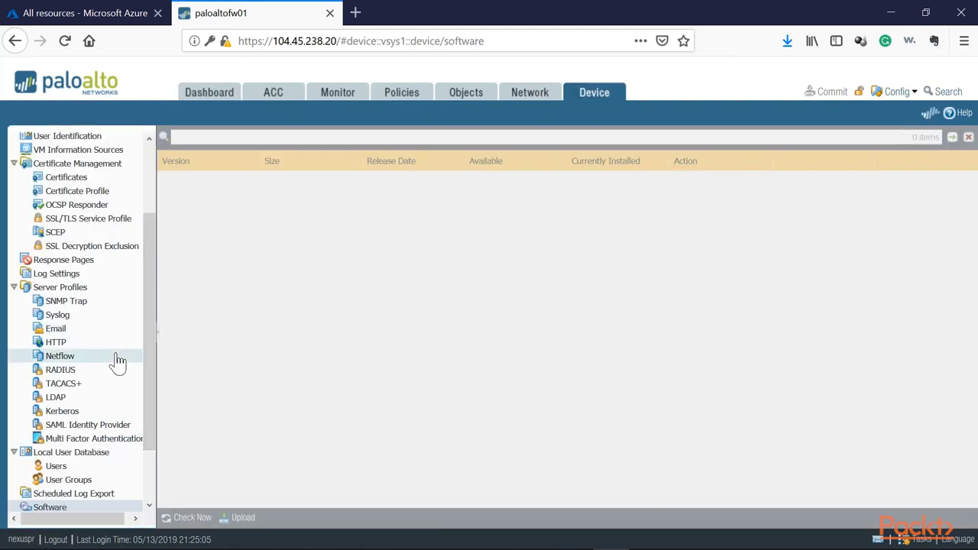
pyautogui.scroll(3, 92, 229)
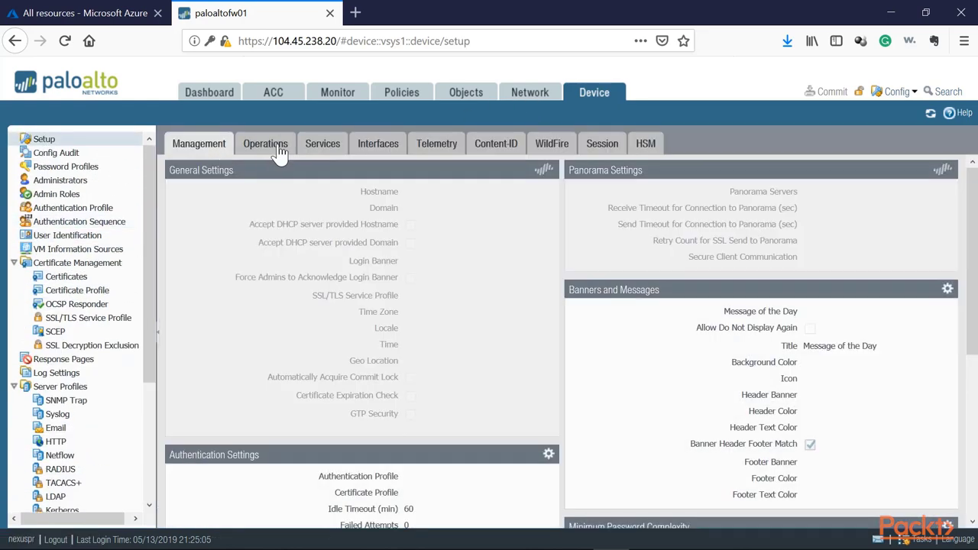
pyautogui.click(265, 144)
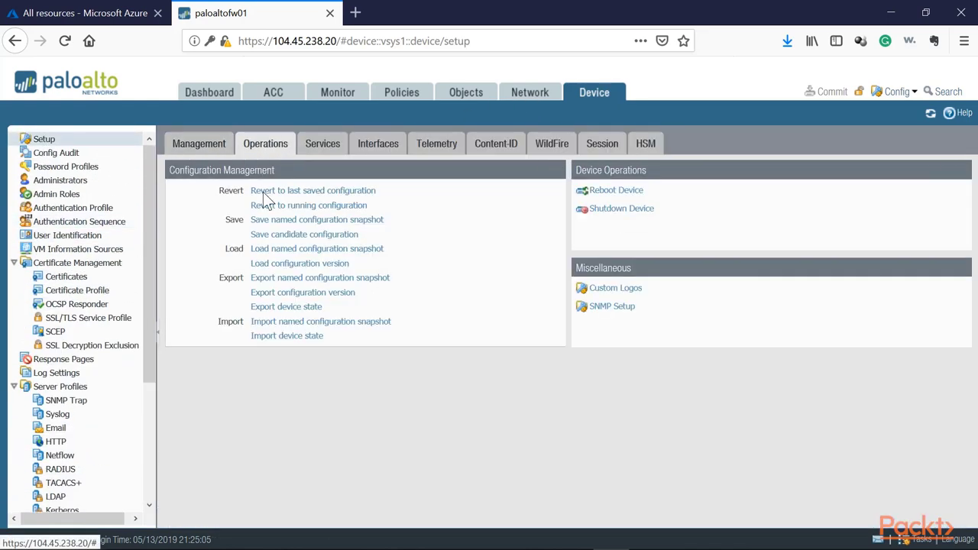
pyautogui.click(304, 221)
pyautogui.click(481, 296)
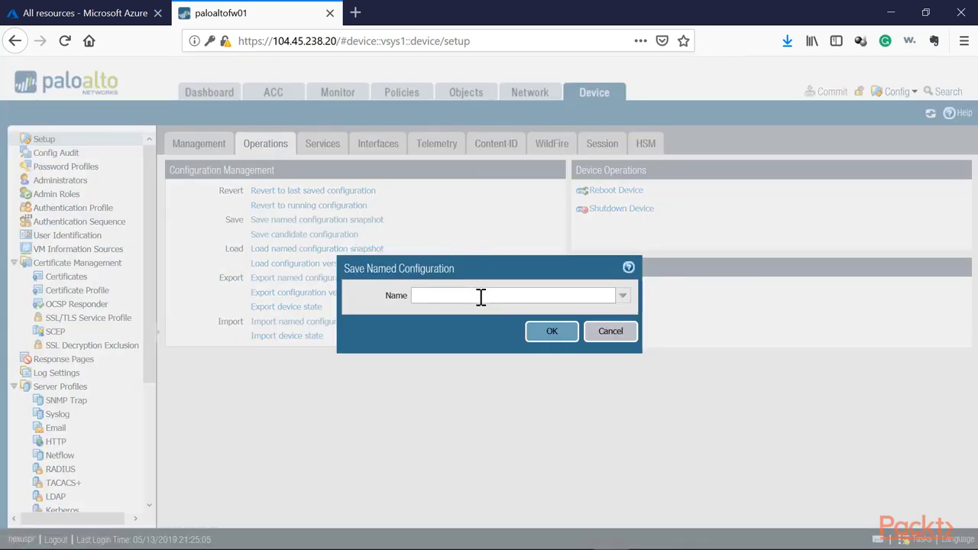
pyautogui.write('PA-01-')
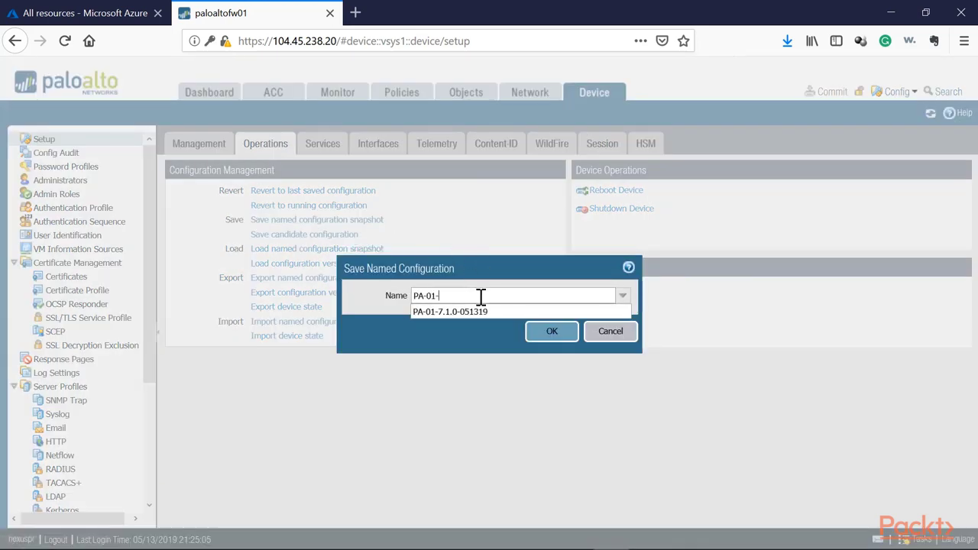
pyautogui.write('8.0-')
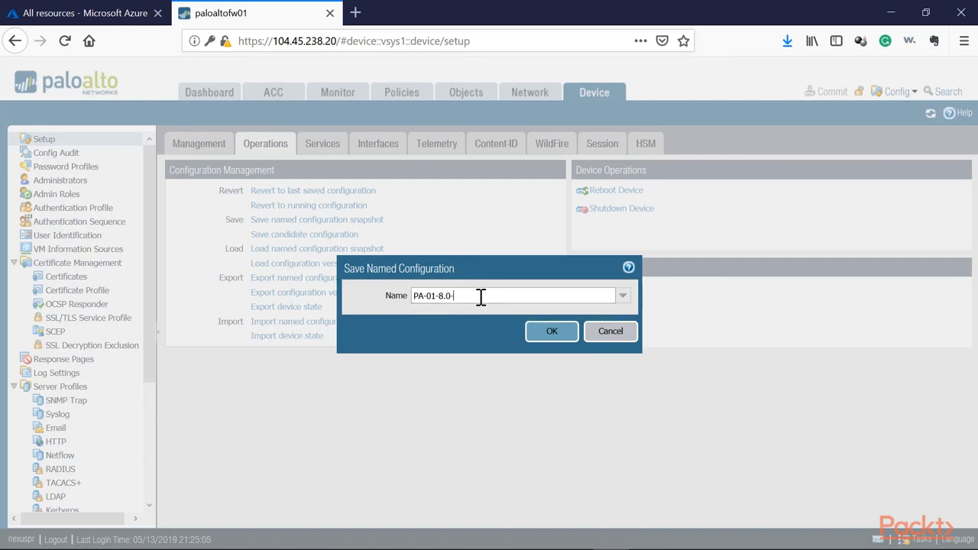
pyautogui.press('Return')
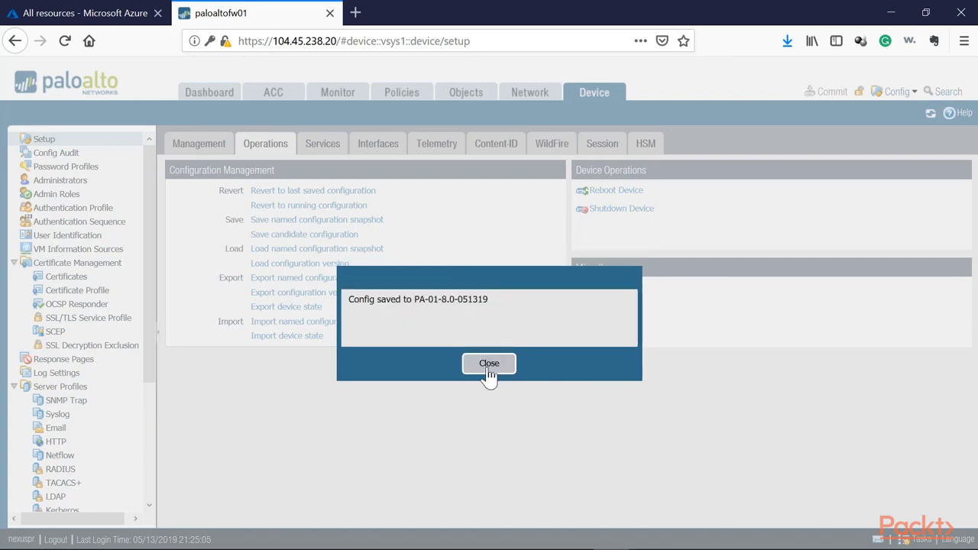
pyautogui.click(489, 375)
# Export the named configuration snapshot PA-01-8.0-051319 from the firewall as a backup.
pyautogui.click(283, 278)
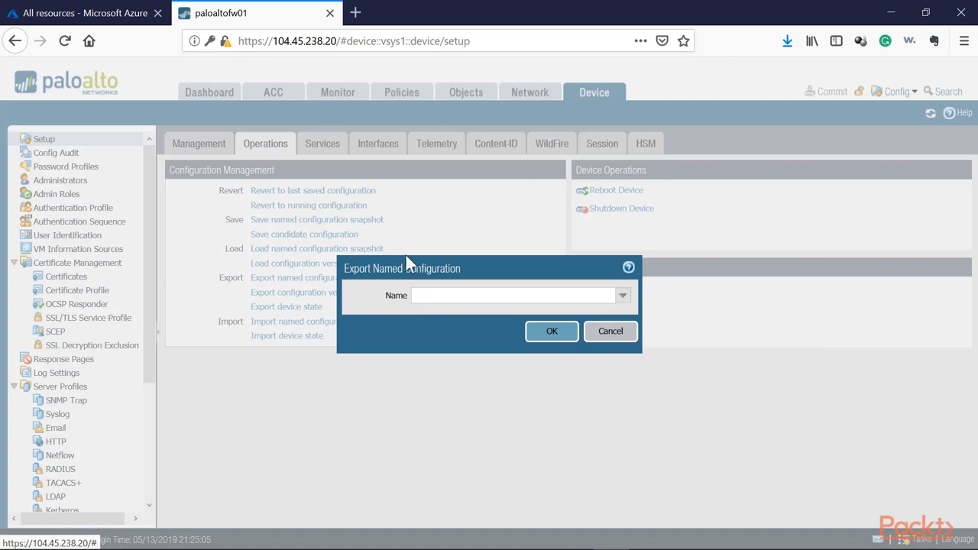
pyautogui.click(623, 296)
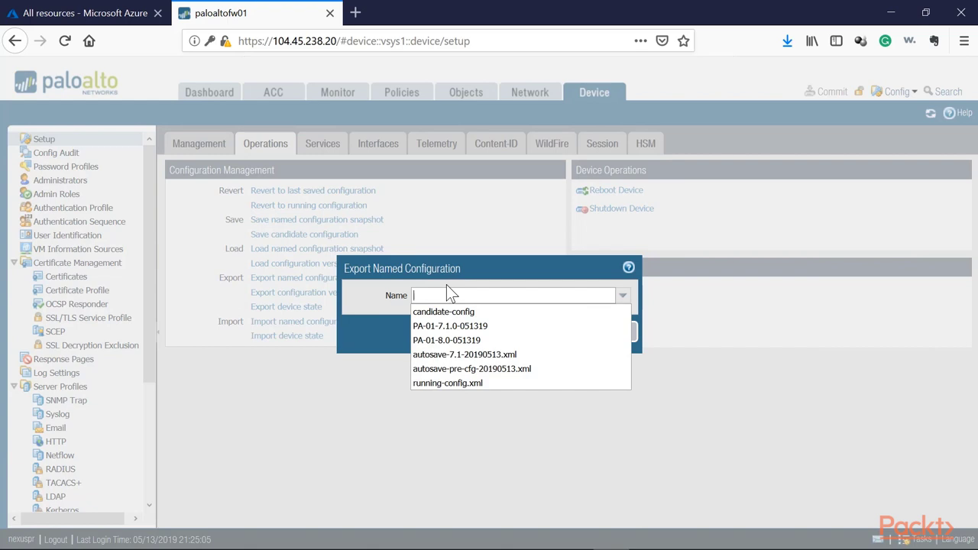
pyautogui.click(450, 348)
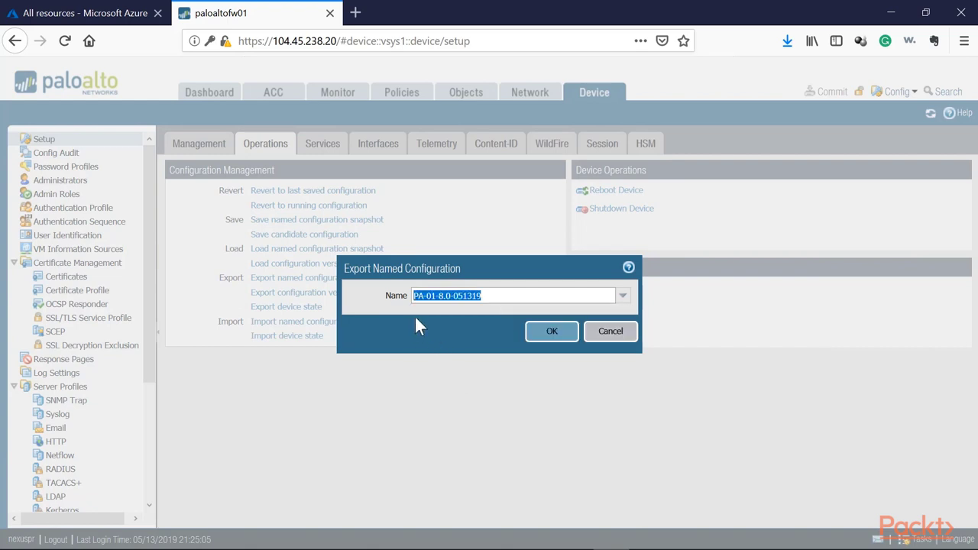
pyautogui.click(556, 339)
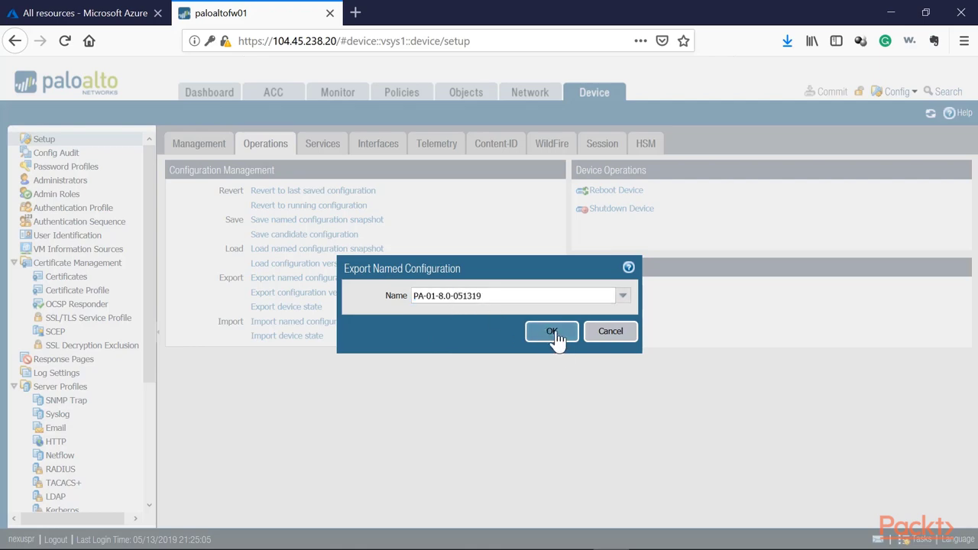
pyautogui.click(866, 476)
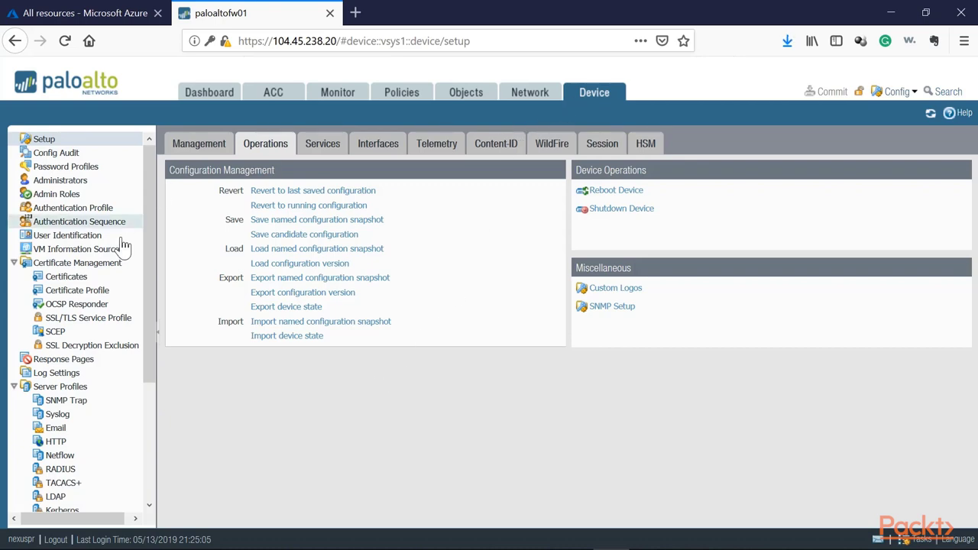
# Download the 8.1.0 release from the device's software list.
pyautogui.scroll(-5, 120, 291)
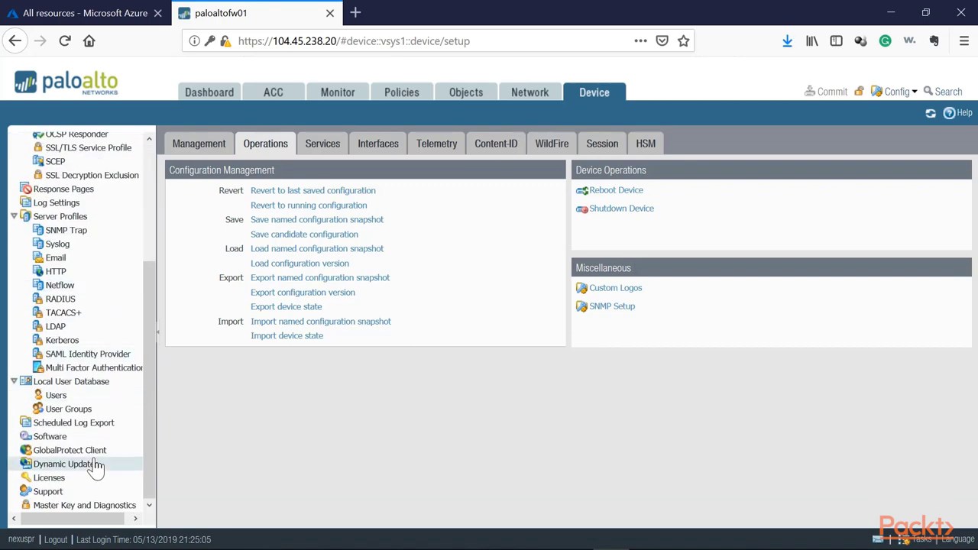
pyautogui.click(53, 423)
pyautogui.click(51, 436)
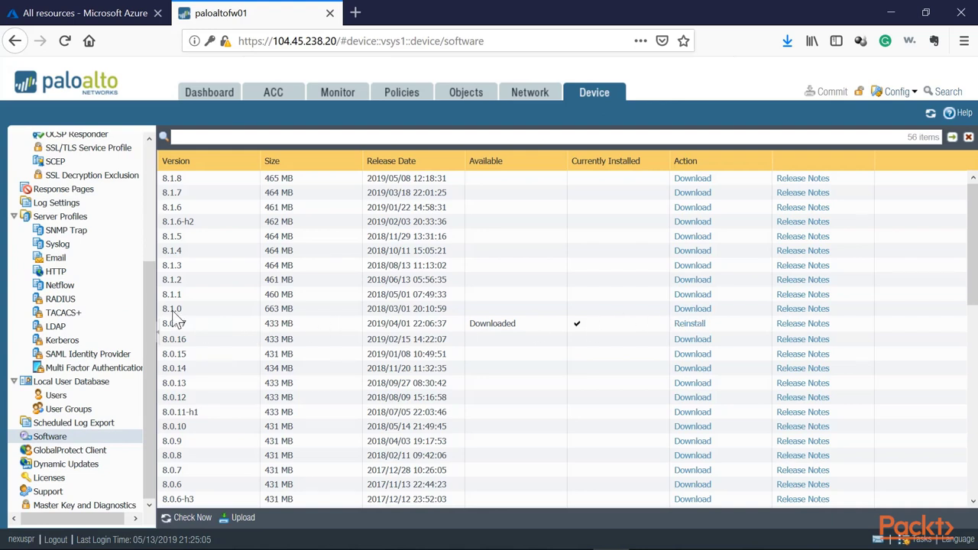
pyautogui.click(693, 309)
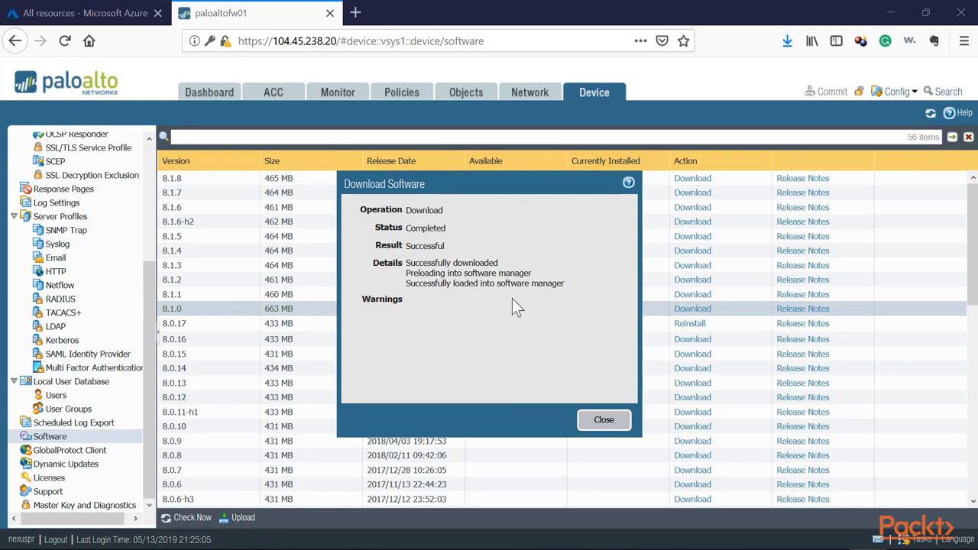
pyautogui.click(602, 422)
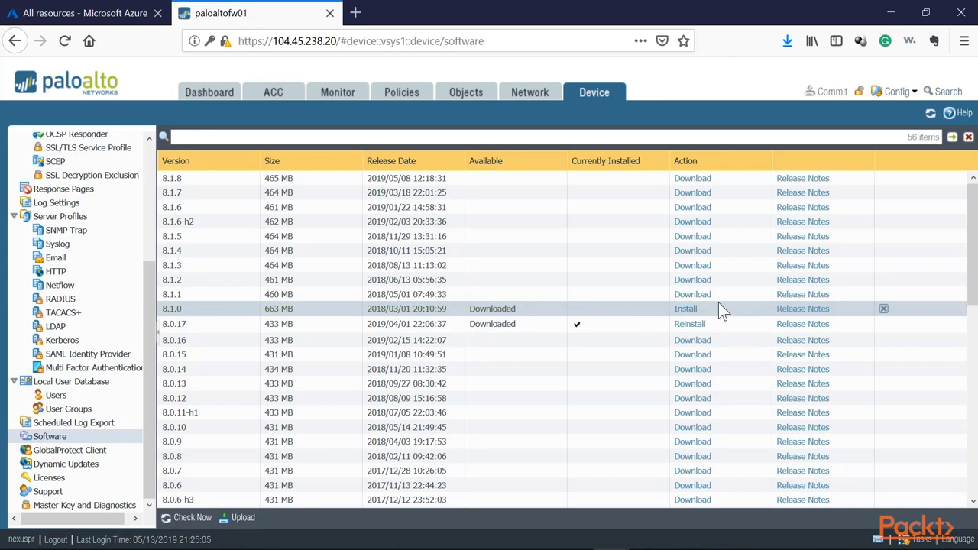
# Install the 8.1.0 release, accept the feature release warning, and reboot the firewall.
pyautogui.click(686, 310)
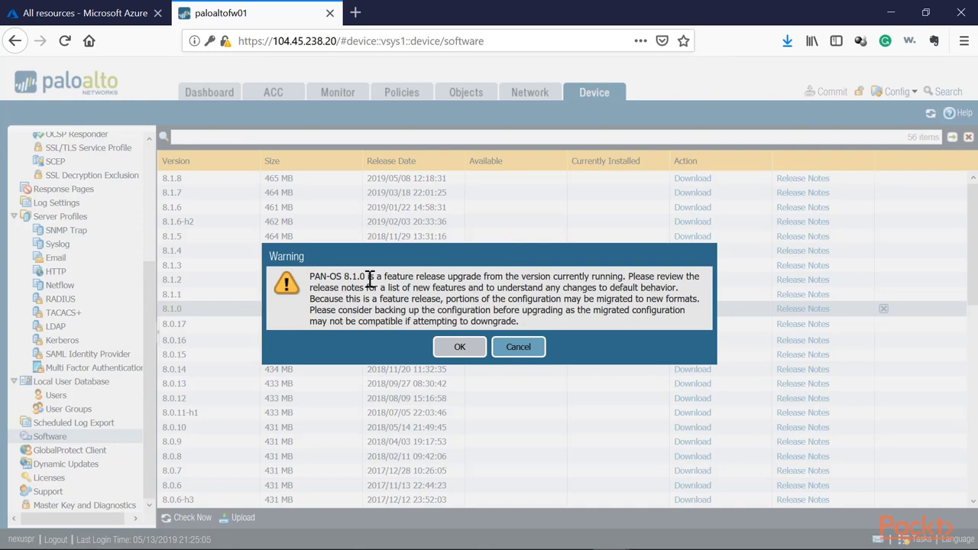
pyautogui.moveTo(363, 280); pyautogui.dragTo(335, 280)
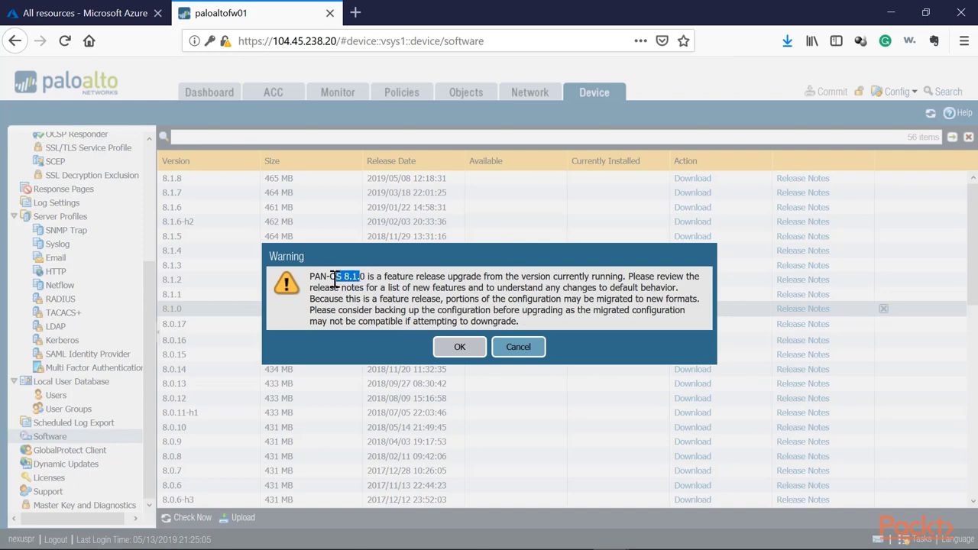
pyautogui.click(462, 350)
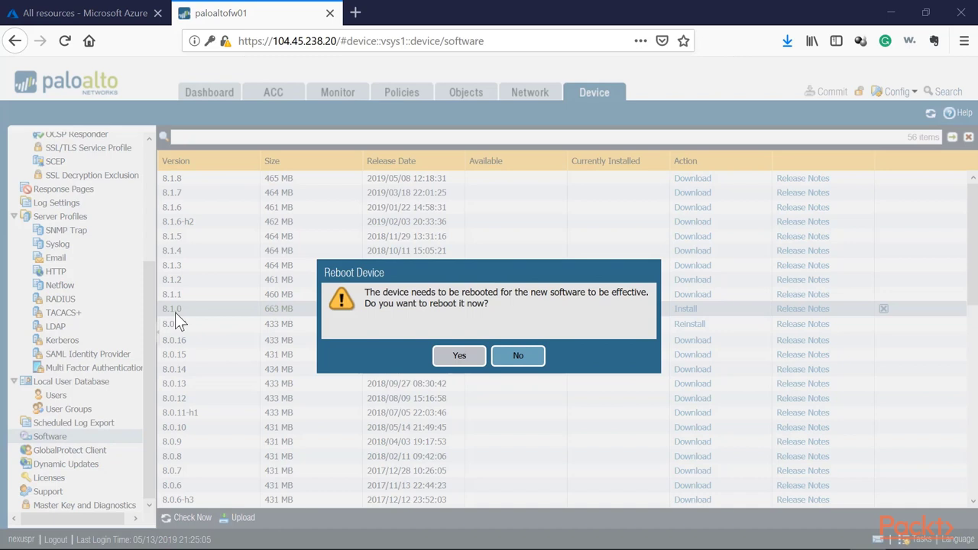
pyautogui.click(461, 357)
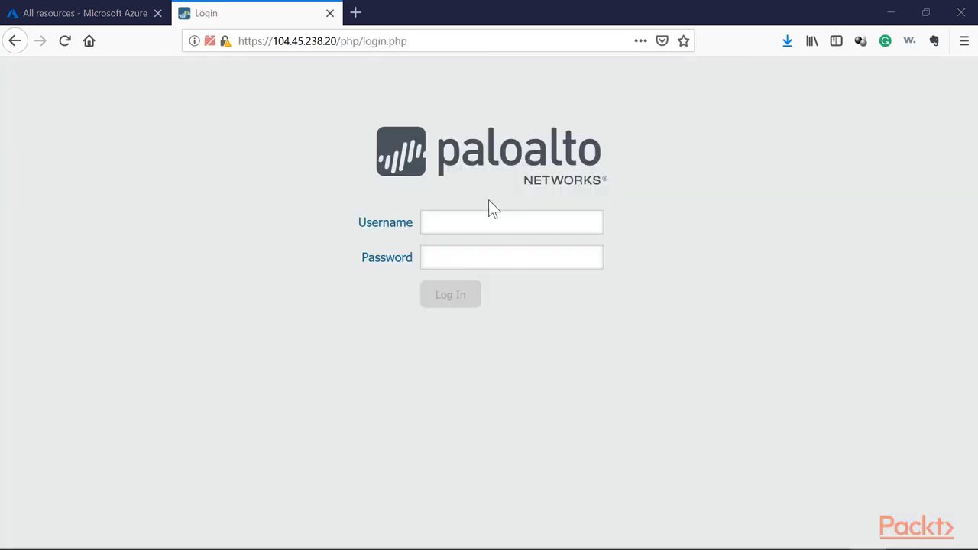
# Log back in to the firewall, dismissing the PAN-OS 8.1 welcome message, and check the software version in General Information.
pyautogui.click(486, 223)
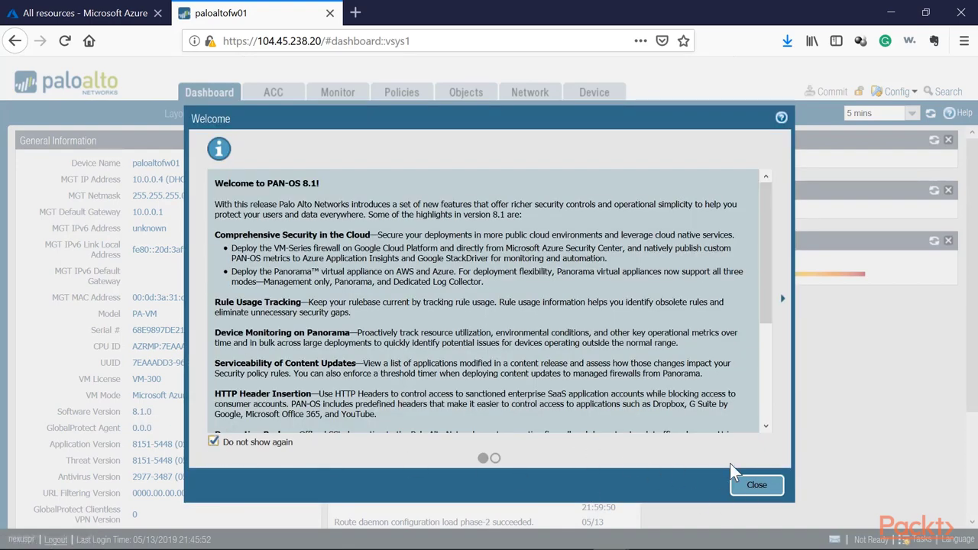
pyautogui.click(757, 485)
pyautogui.moveTo(163, 414); pyautogui.dragTo(114, 411)
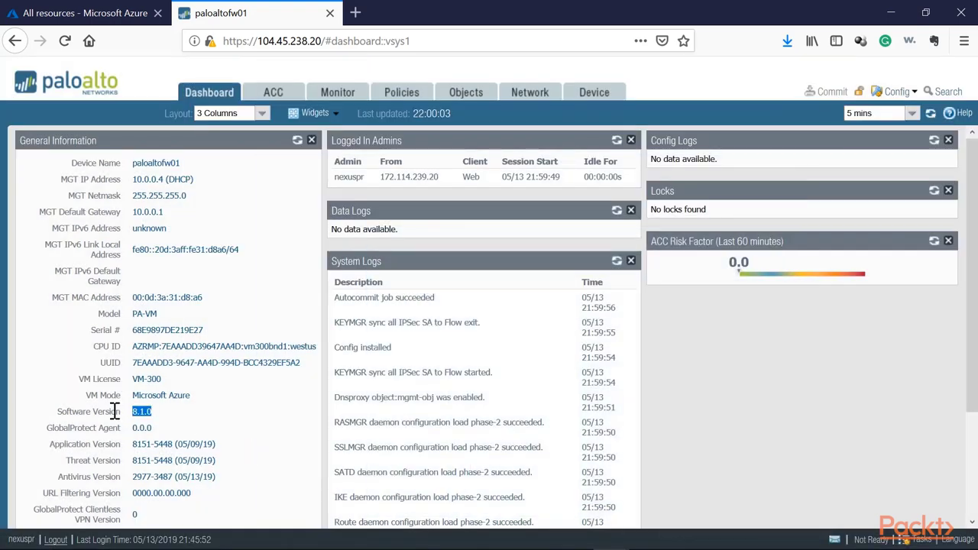
# Review which 7.1, 8.0 and 8.1 releases are downloaded and installed in the device's software list.
pyautogui.click(593, 95)
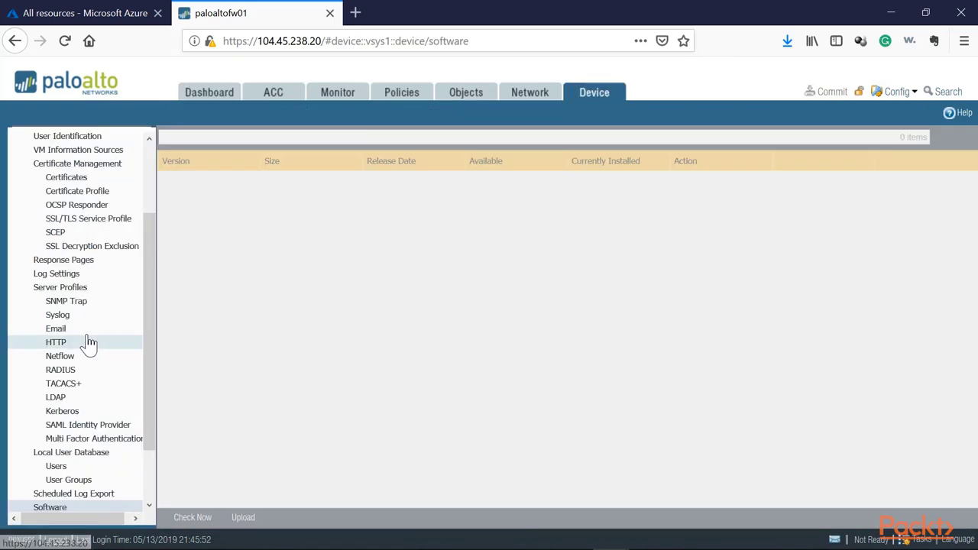
pyautogui.scroll(-6, 463, 299)
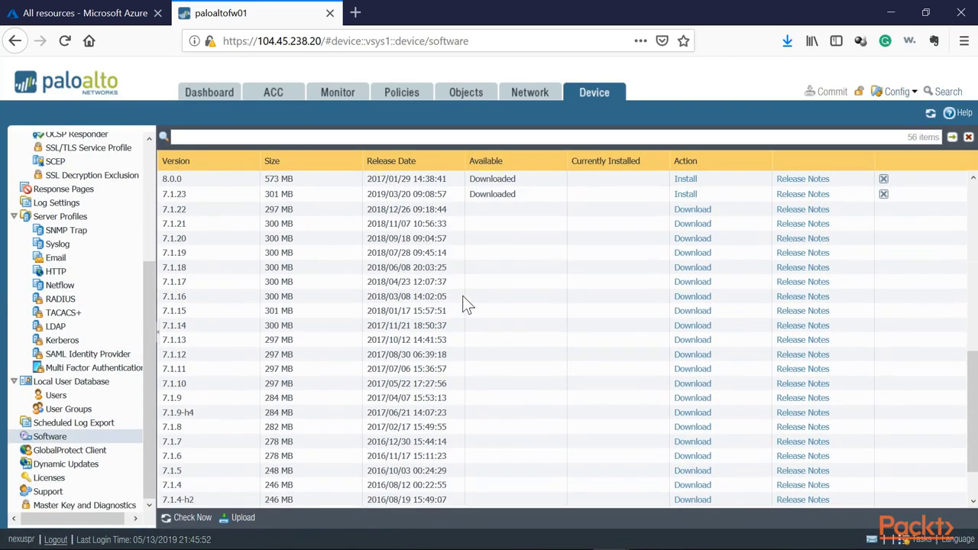
pyautogui.scroll(2, 462, 304)
pyautogui.scroll(3, 462, 304)
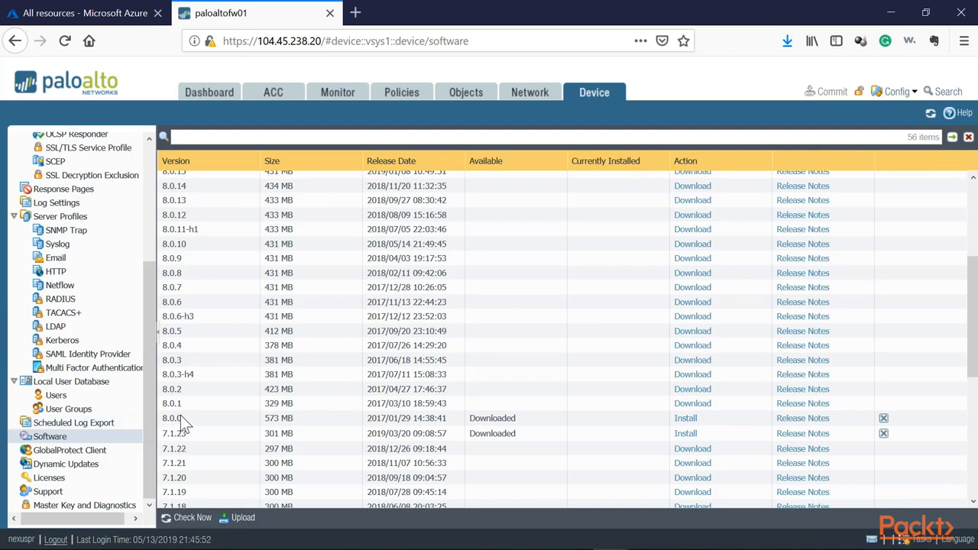
pyautogui.scroll(2, 182, 419)
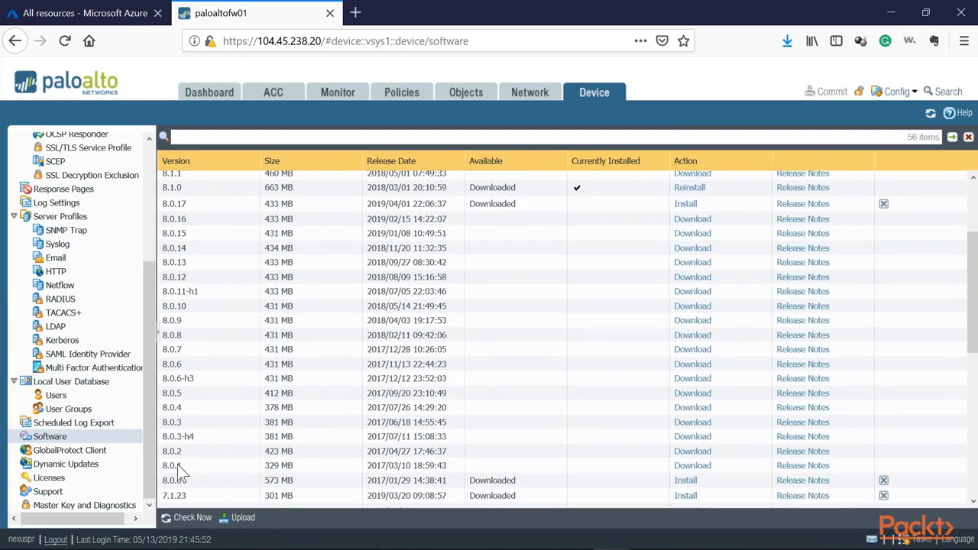
pyautogui.scroll(4, 184, 466)
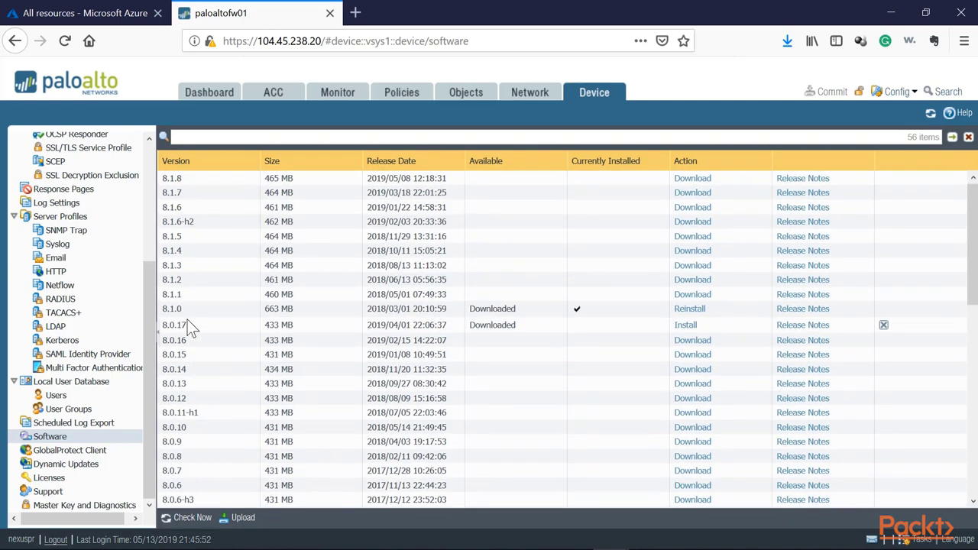